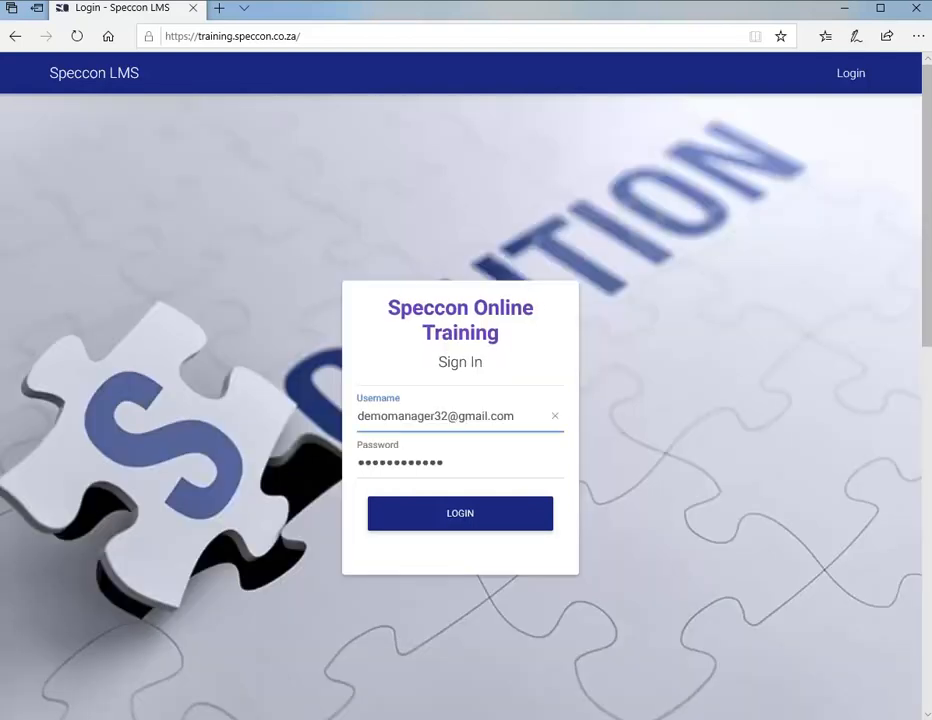
- Clear the saved username and reload the login page at training.speccon.co.za
key(ctrl+a)
key(BackSpace)
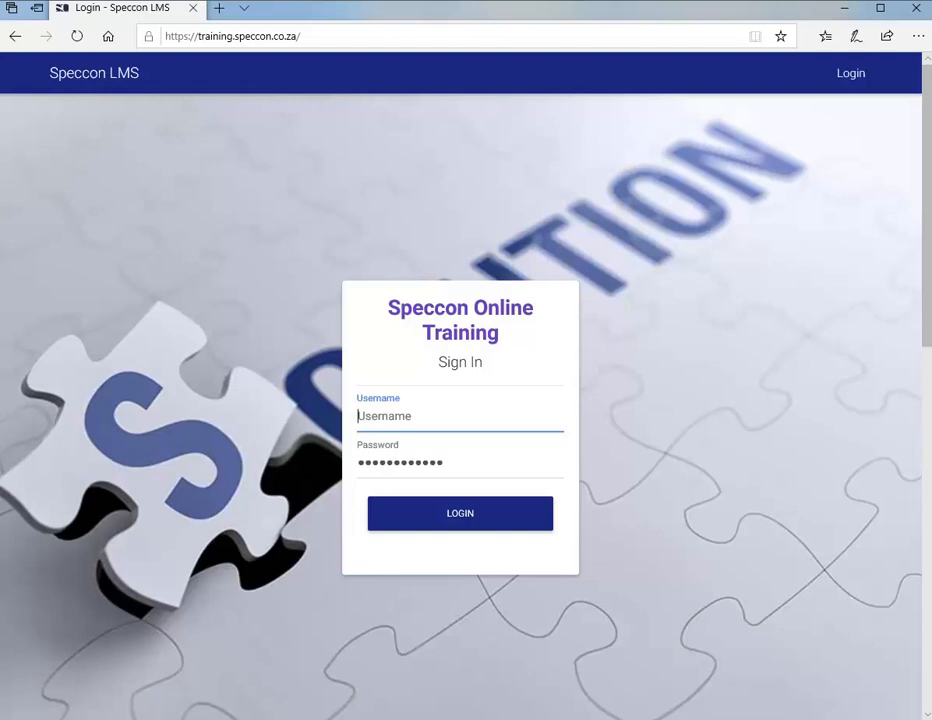
click(300, 36)
text(t)
key(Return)
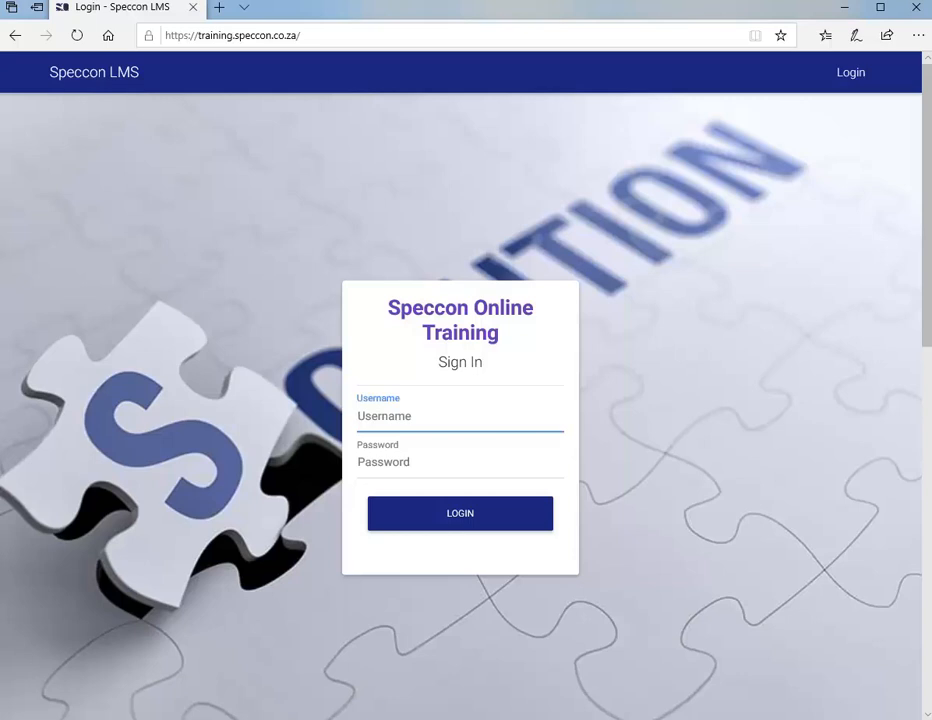
- Sign in to the LMS with the stored account's username and password
click(437, 416)
click(437, 572)
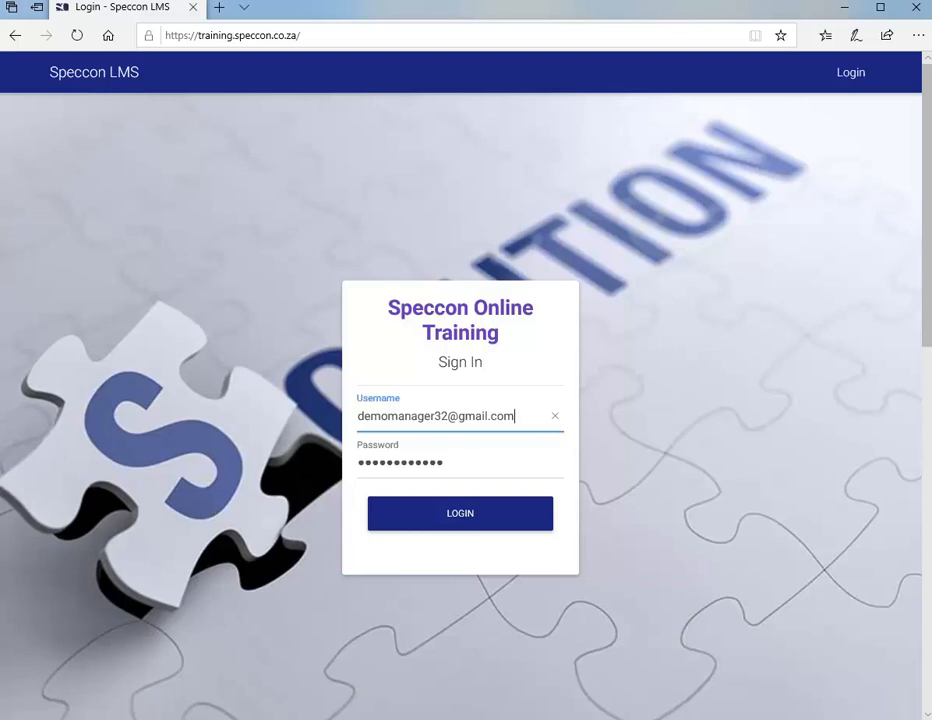
key(Return)
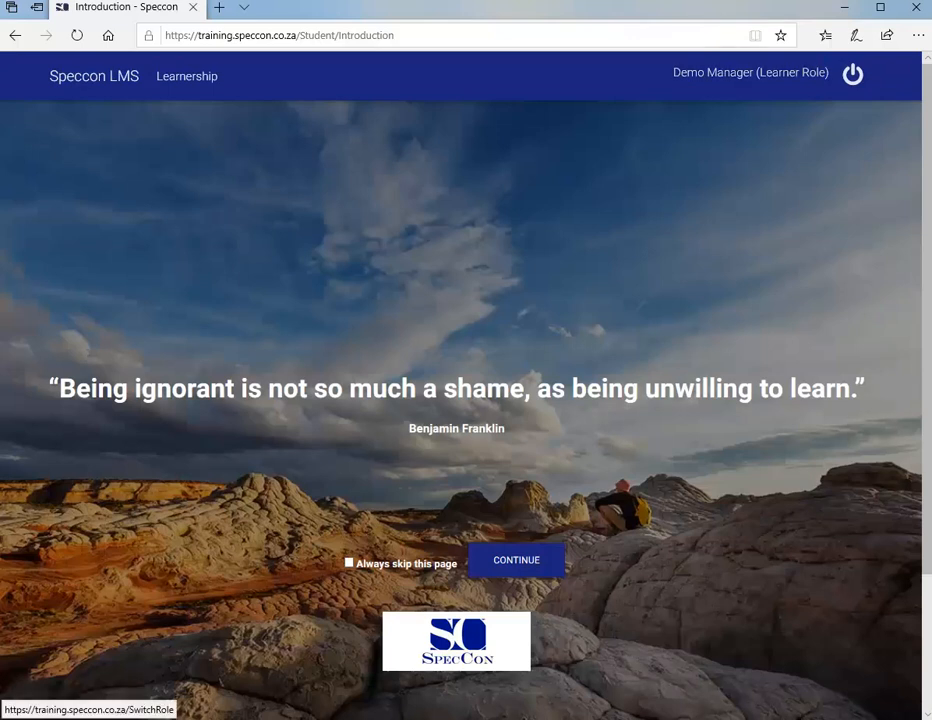
- Select the Learner role and continue past the introduction page to the learner home page
click(750, 73)
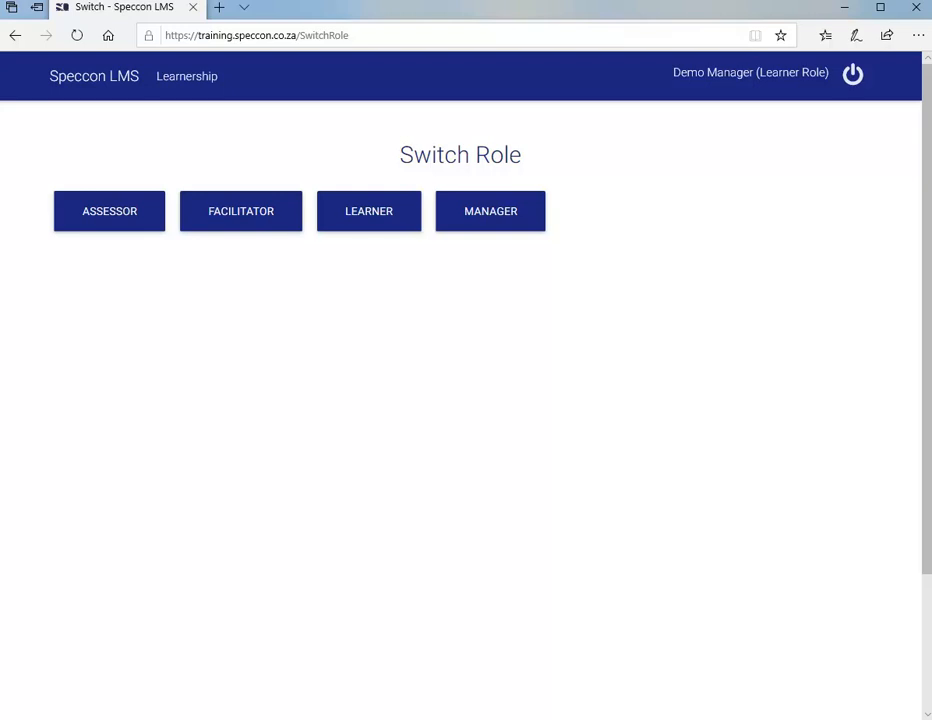
click(369, 211)
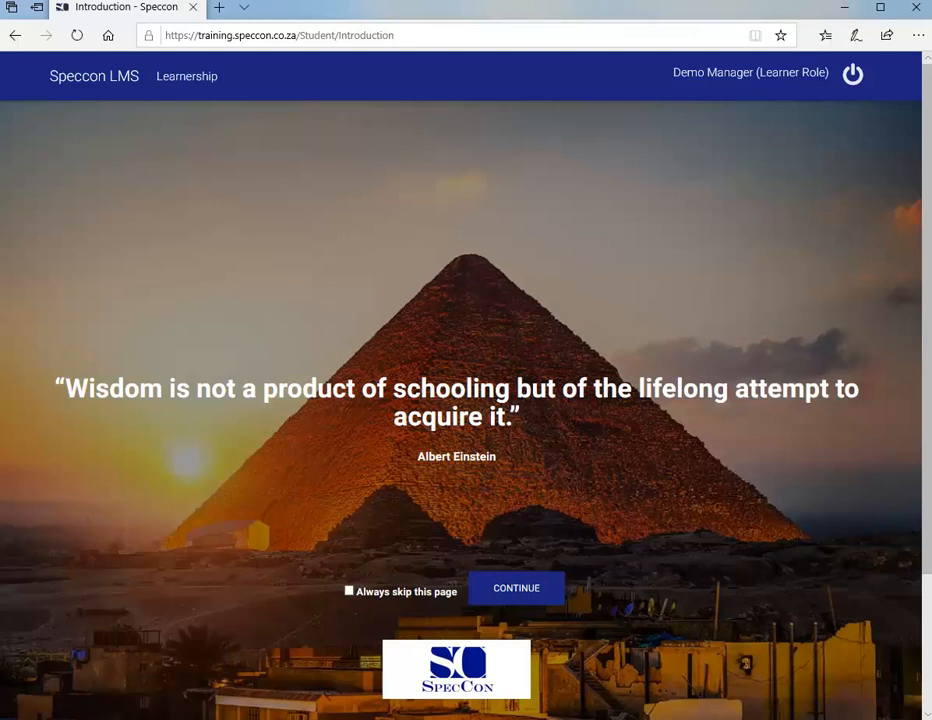
click(516, 588)
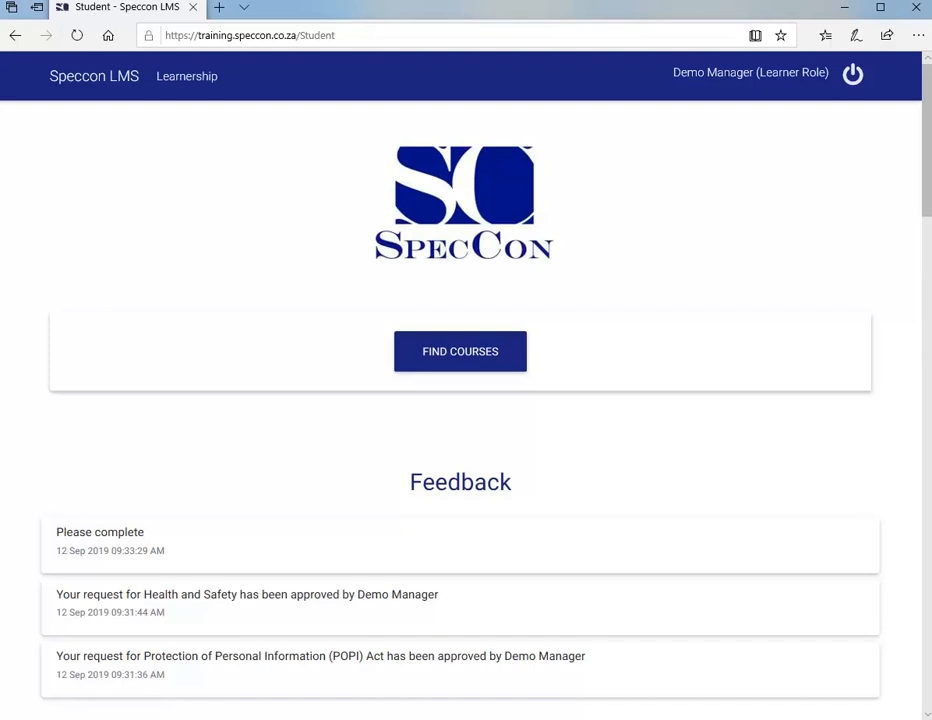
click(15, 35)
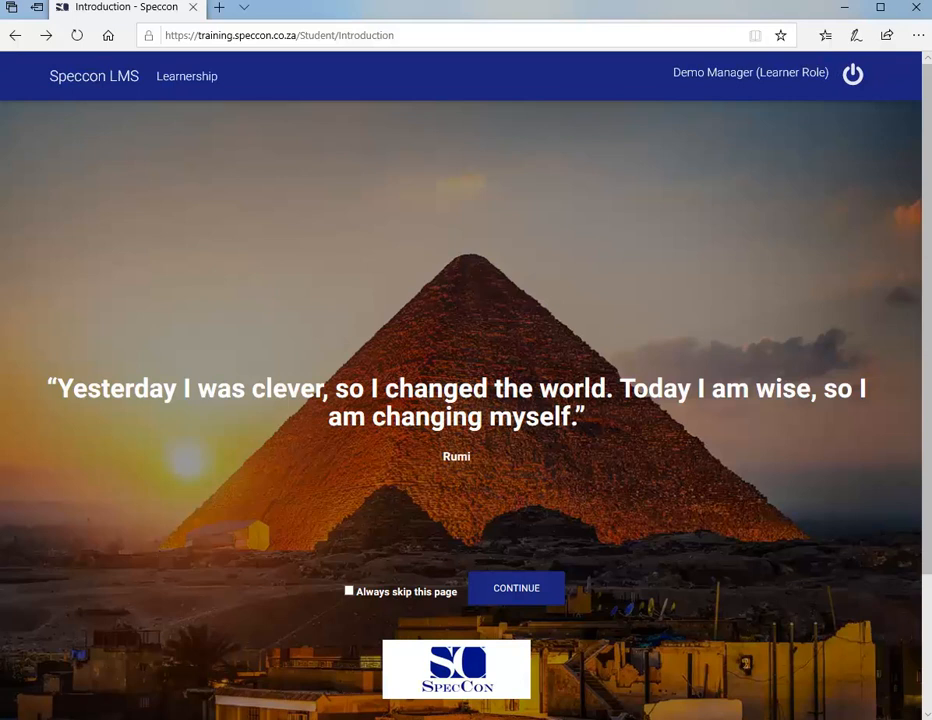
click(516, 588)
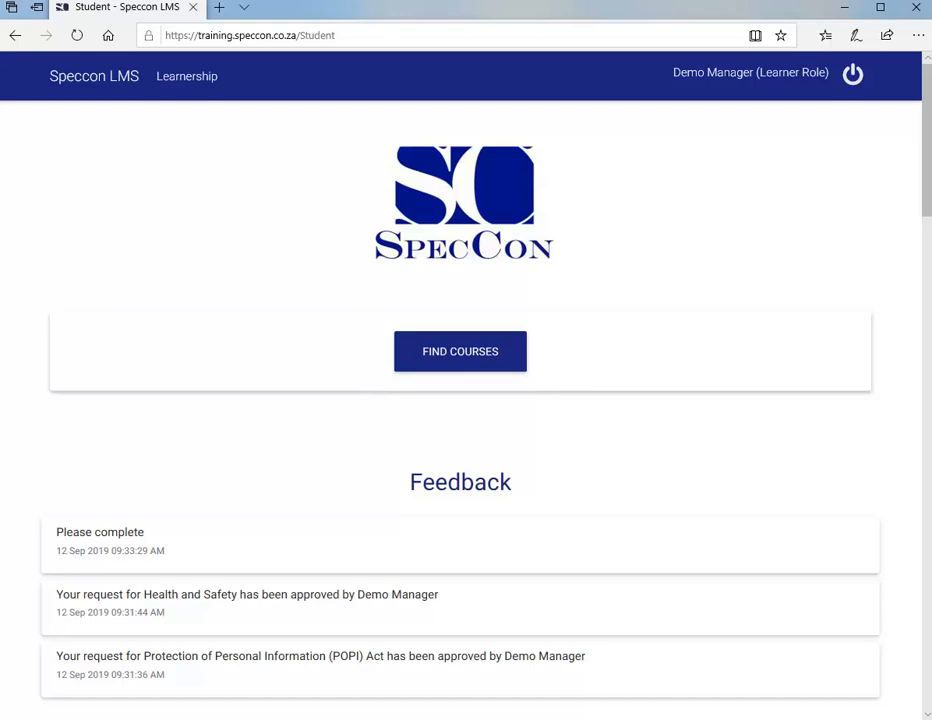
- Find the Health and Safety classroom course in Johannesburg and open its 20 January 2020 event at WSP Sandton
click(460, 351)
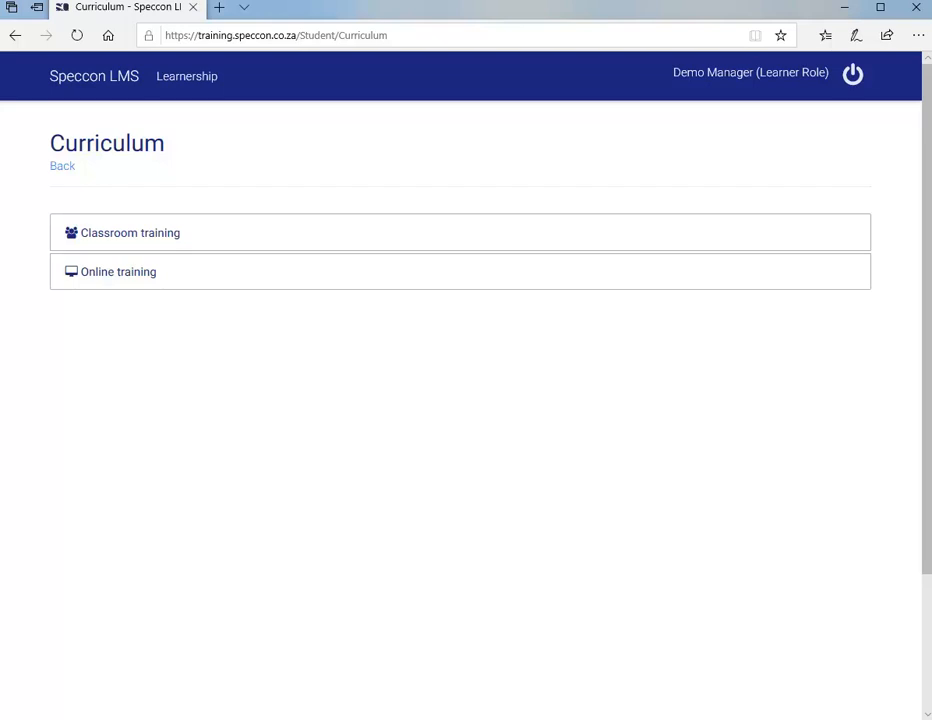
click(130, 232)
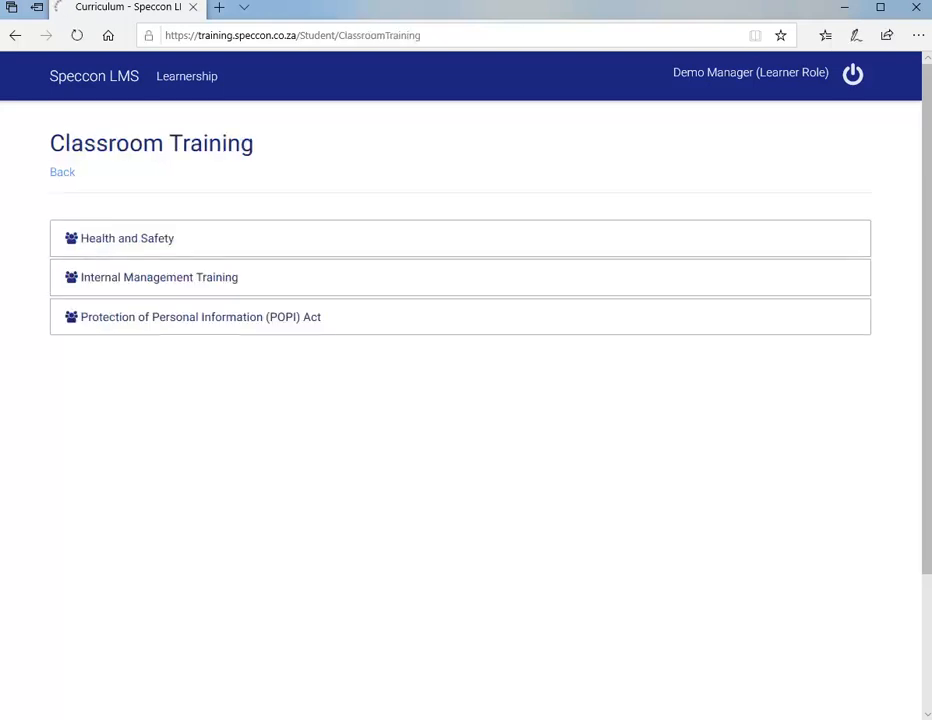
click(130, 236)
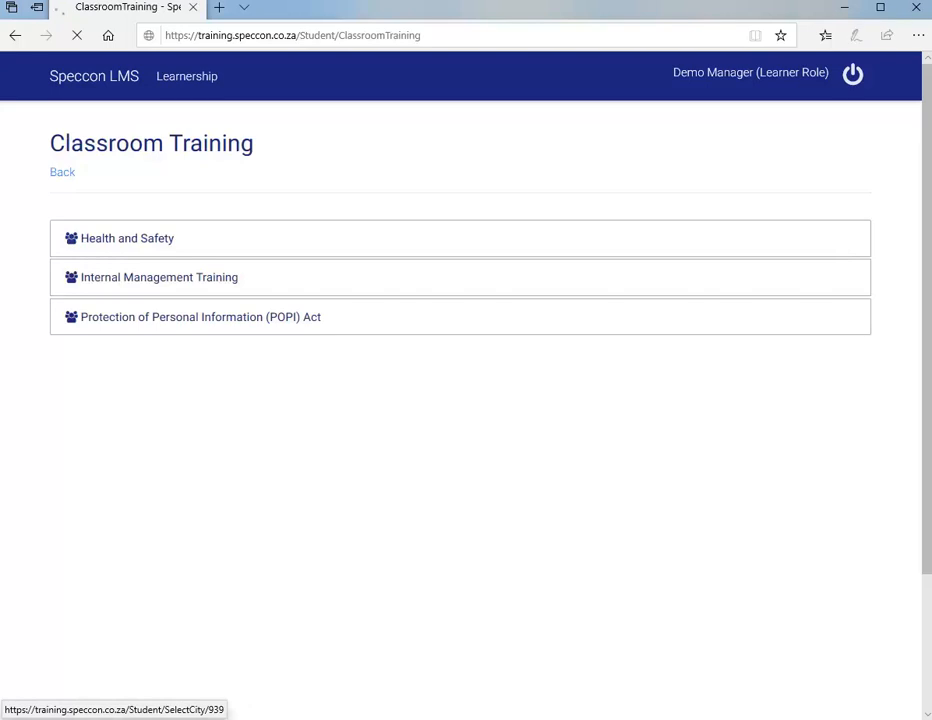
click(130, 277)
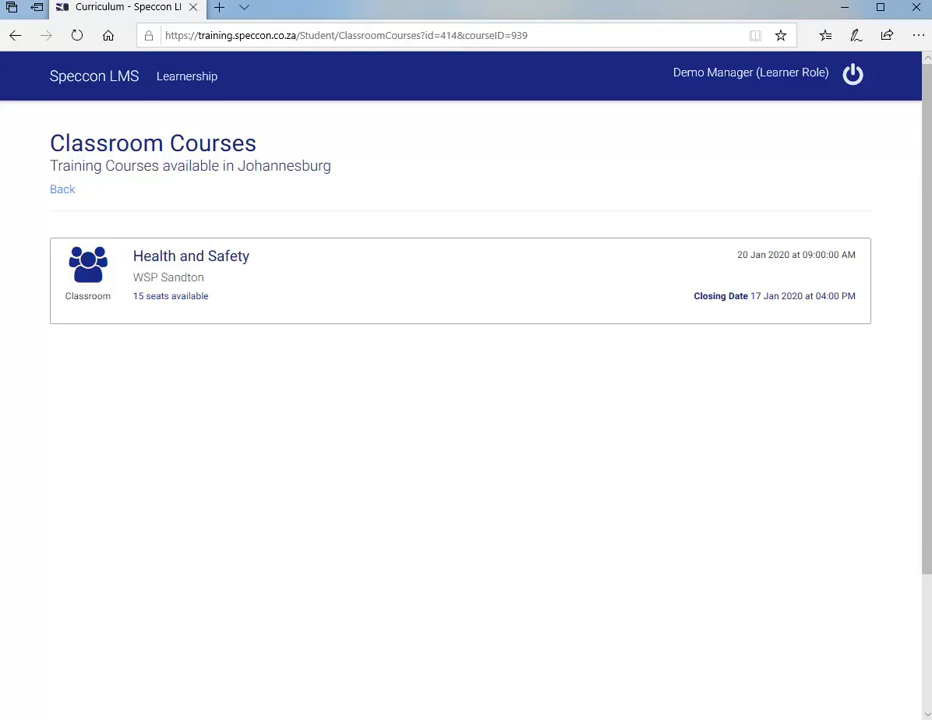
click(460, 281)
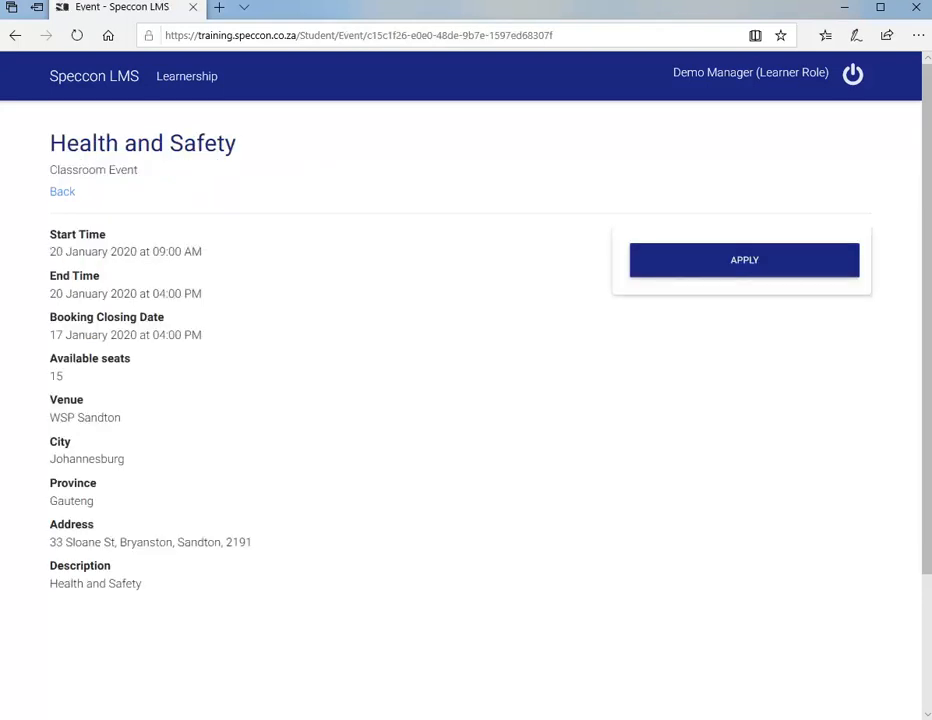
- Apply for the Health and Safety classroom event and submit the booking request to the manager
click(744, 260)
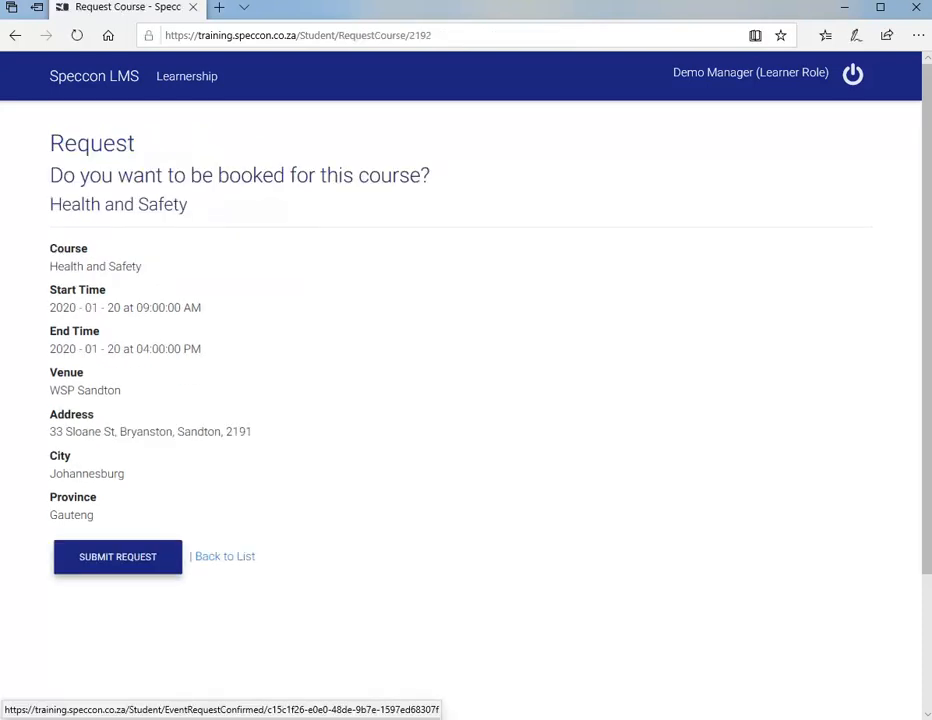
click(118, 556)
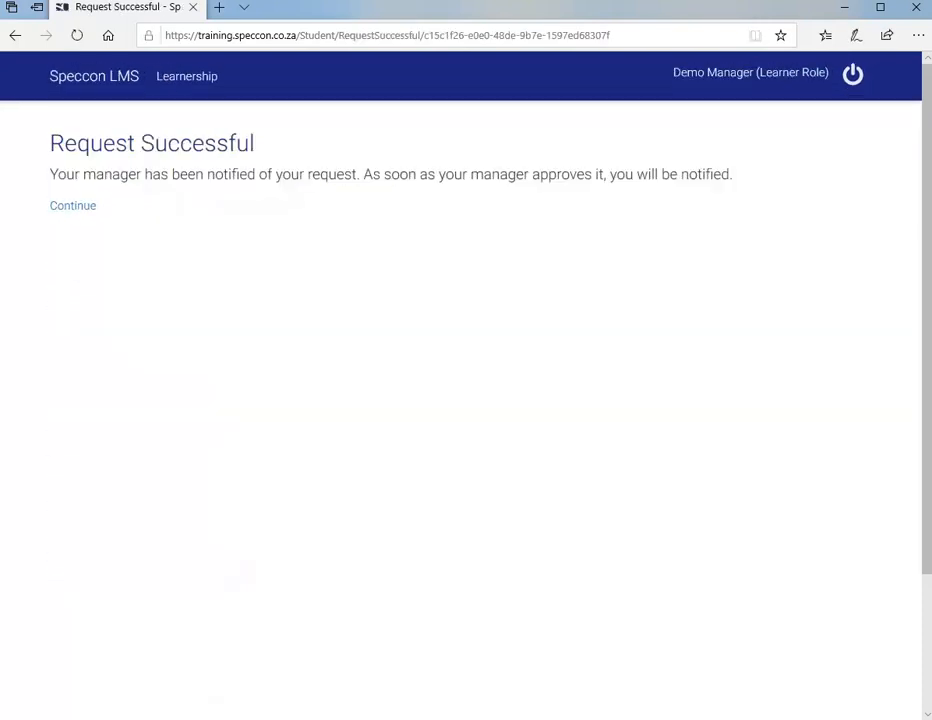
click(73, 205)
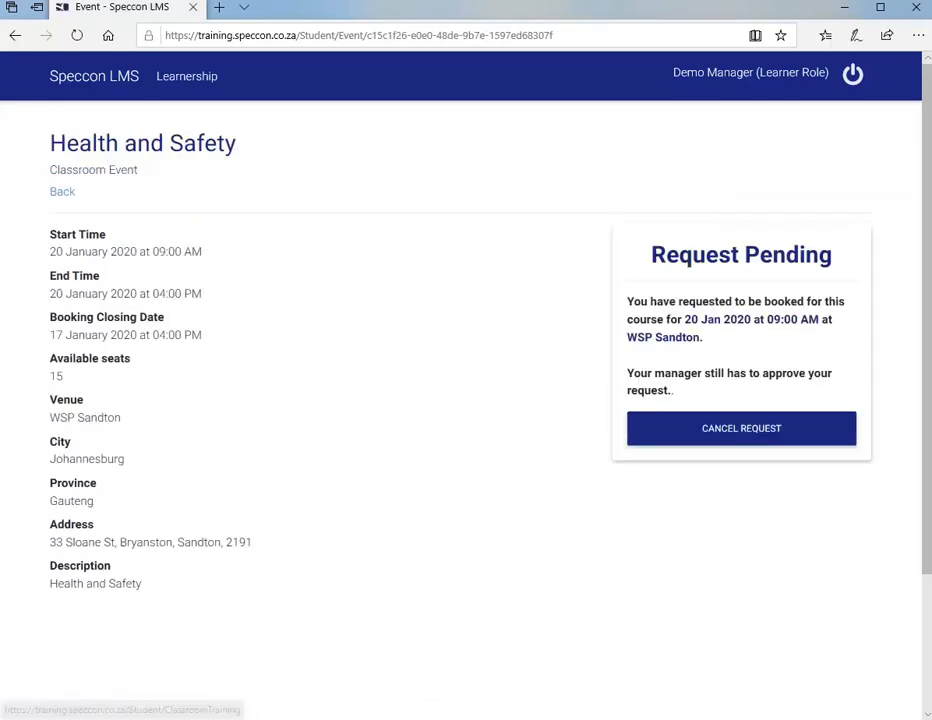
click(62, 191)
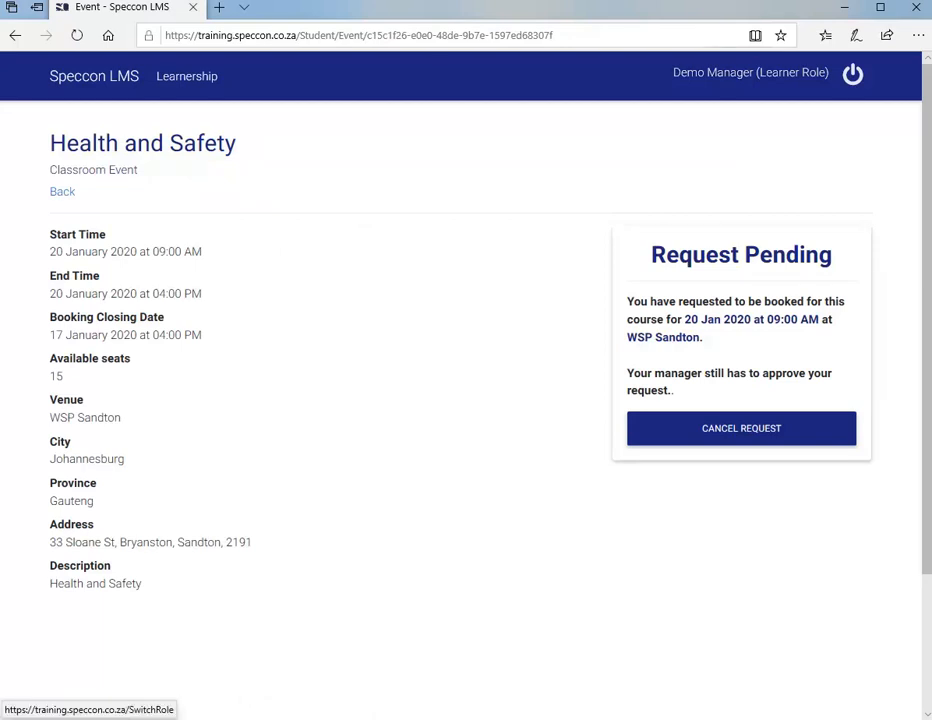
- Change to the Manager role and approve the pending Health and Safety course request from the main page
click(750, 72)
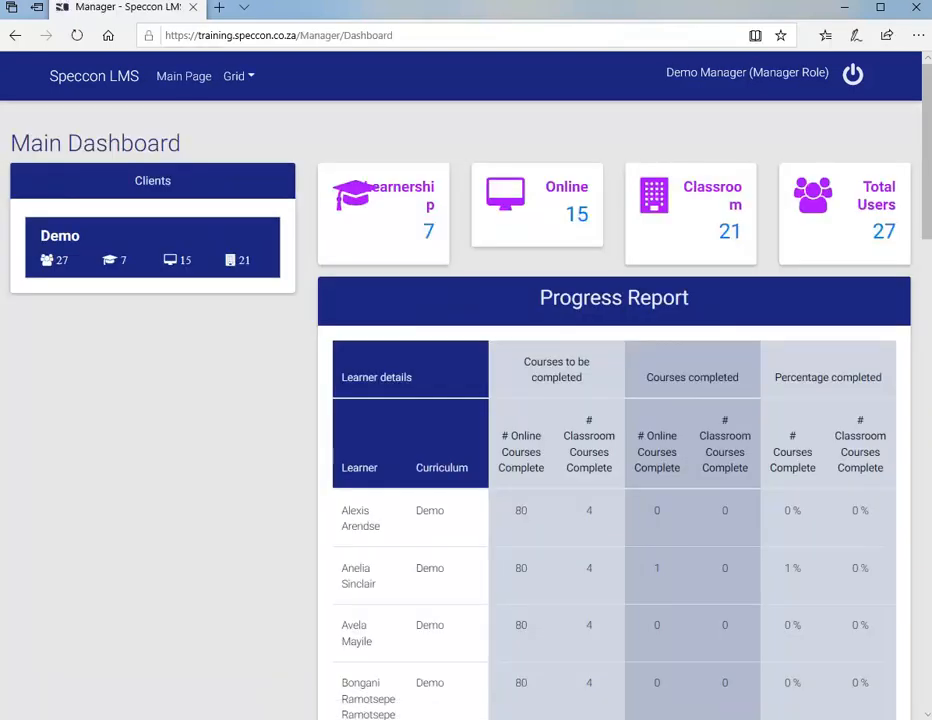
click(183, 76)
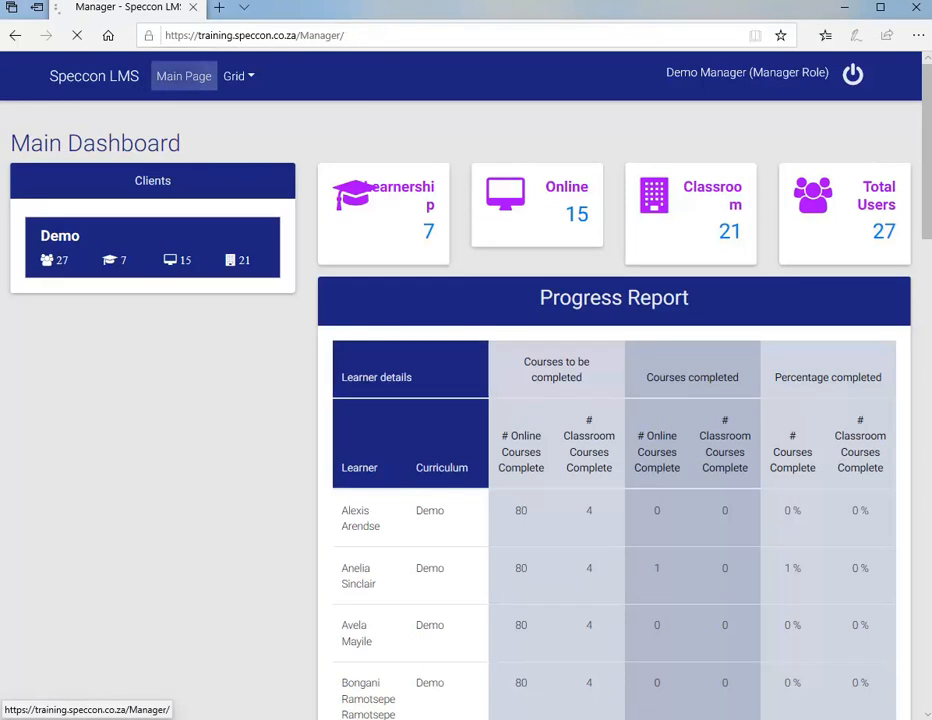
click(151, 208)
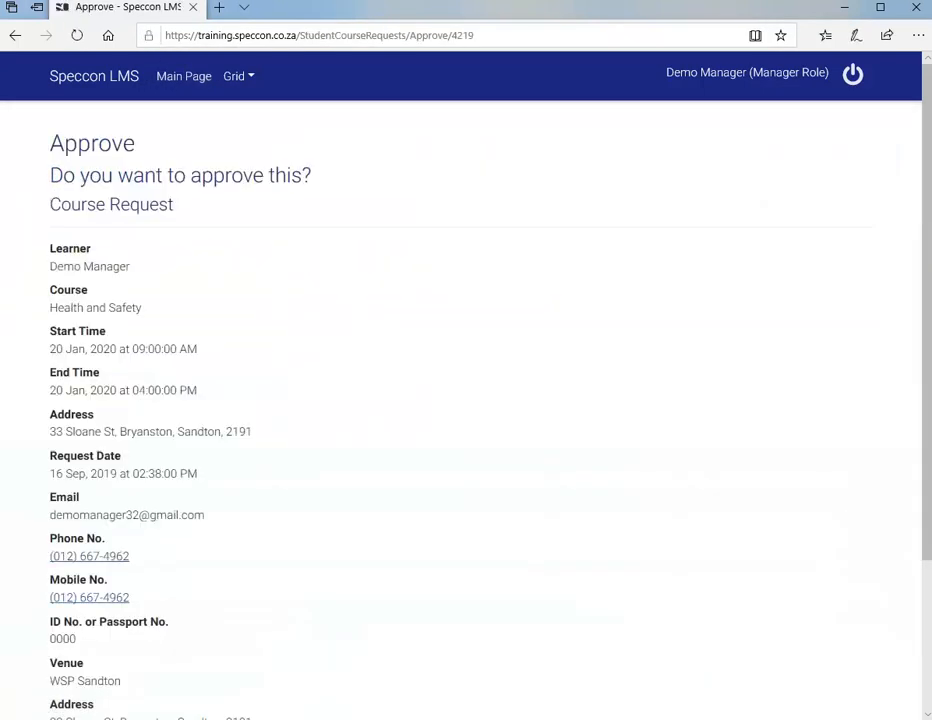
scroll(466, 400, down, 3)
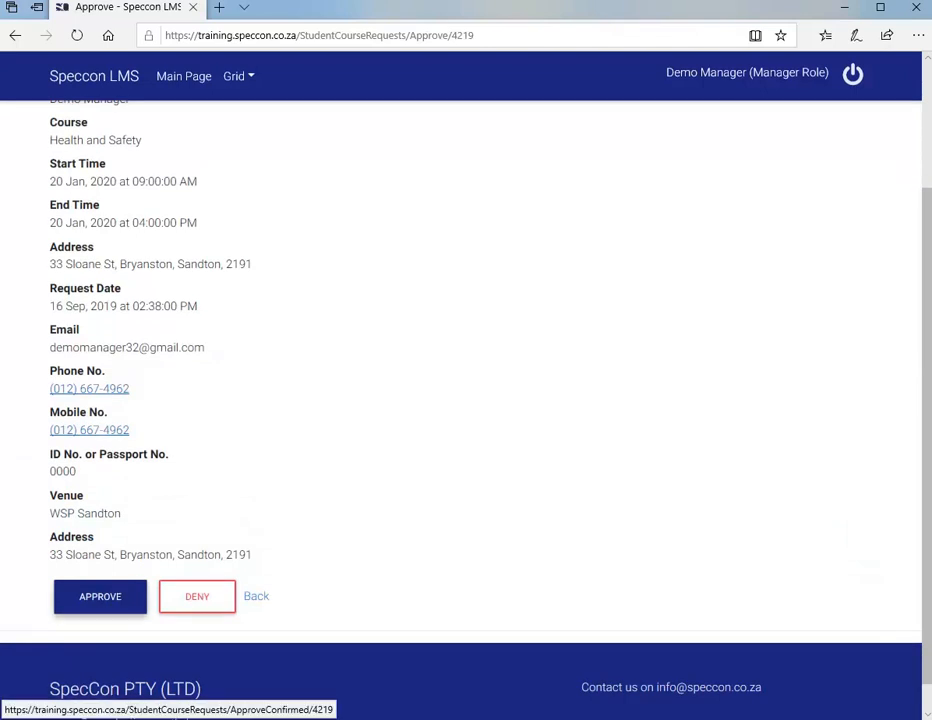
click(100, 596)
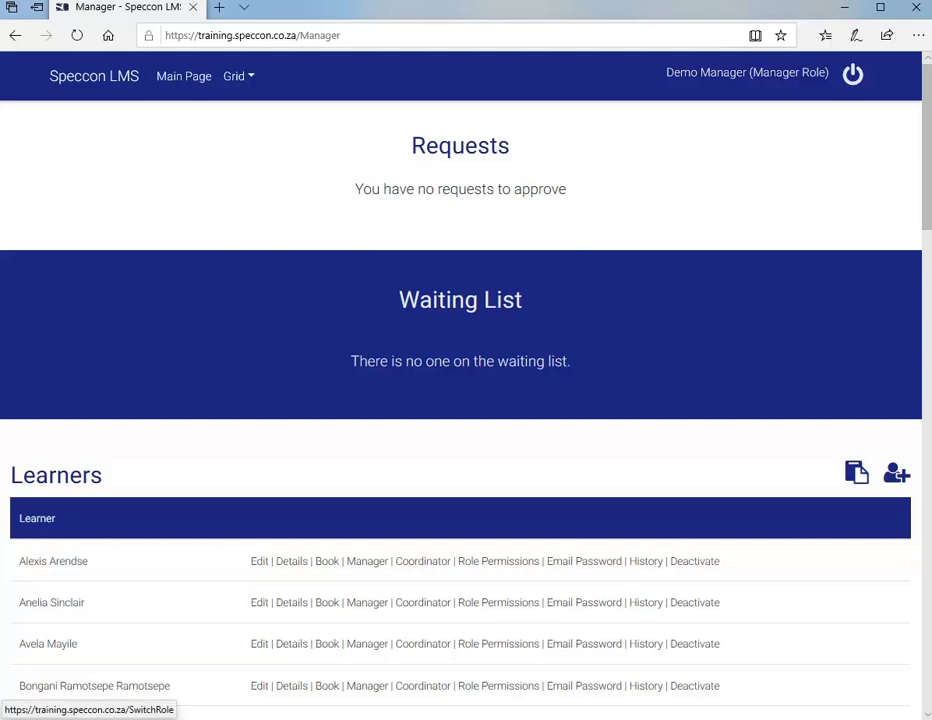
- Return to the Learner role and look up the available Health and Safety classroom courses in Johannesburg
click(747, 72)
click(369, 211)
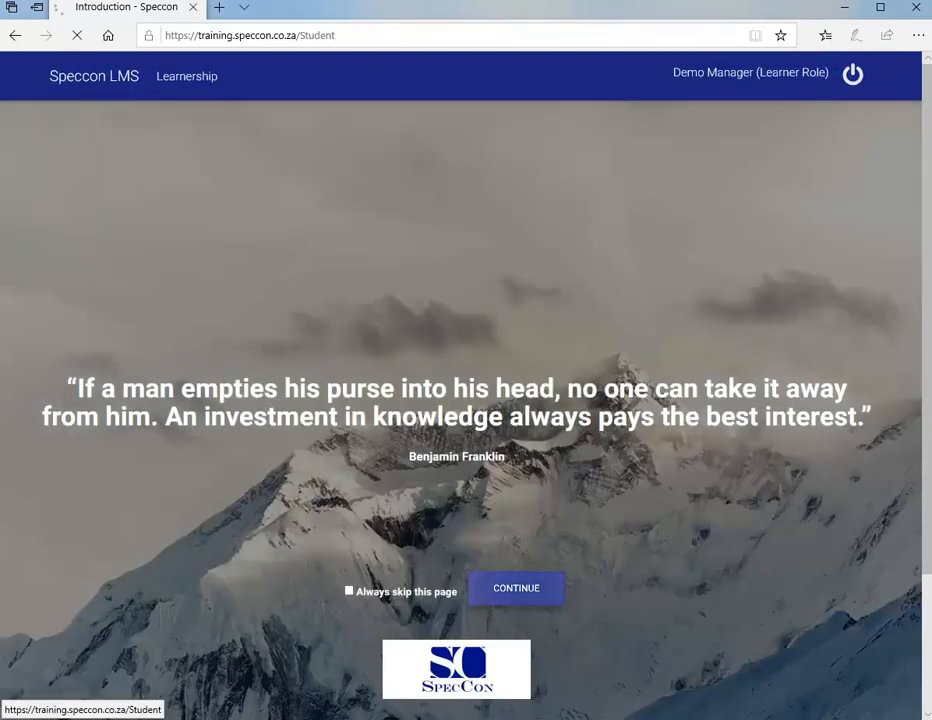
click(516, 588)
click(460, 352)
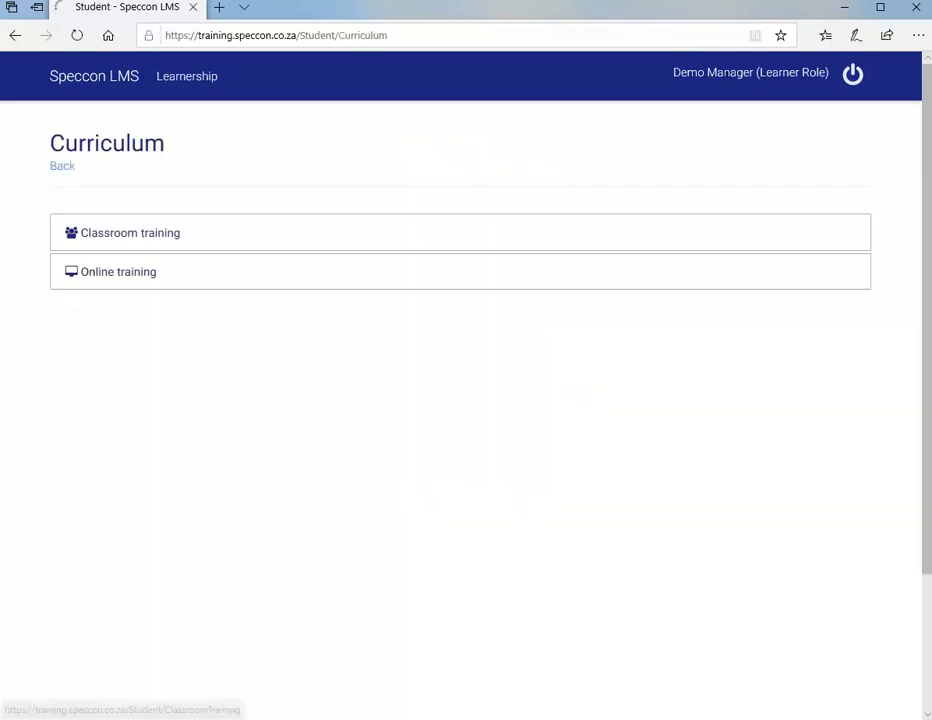
click(130, 233)
click(130, 237)
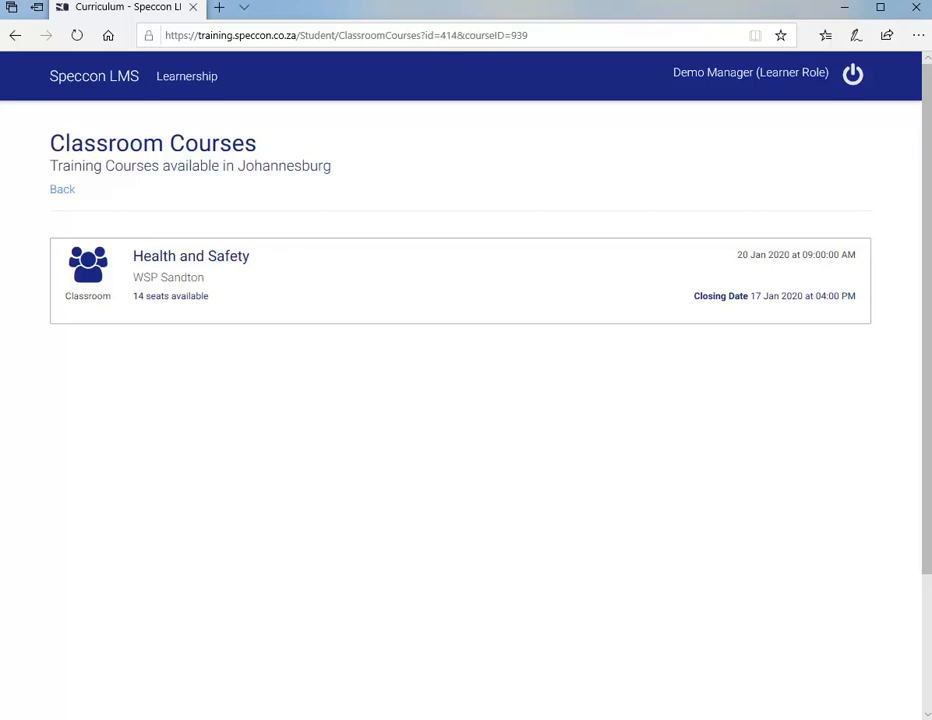
- Change to the Facilitator role and open the printable attendance register for the 1 January 2019 Internal Management Training event
click(750, 72)
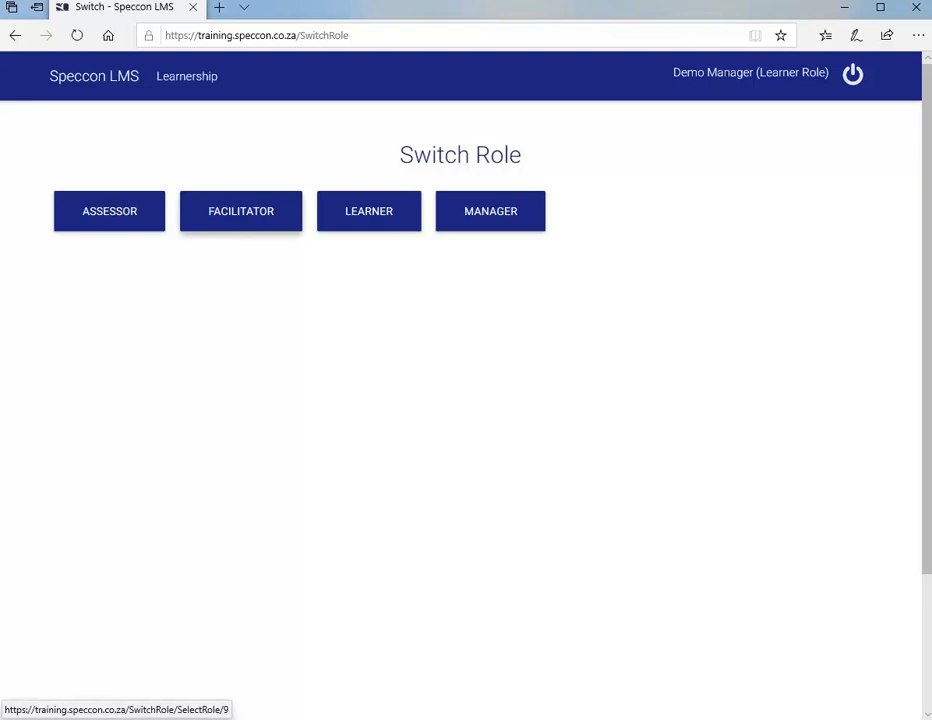
click(241, 211)
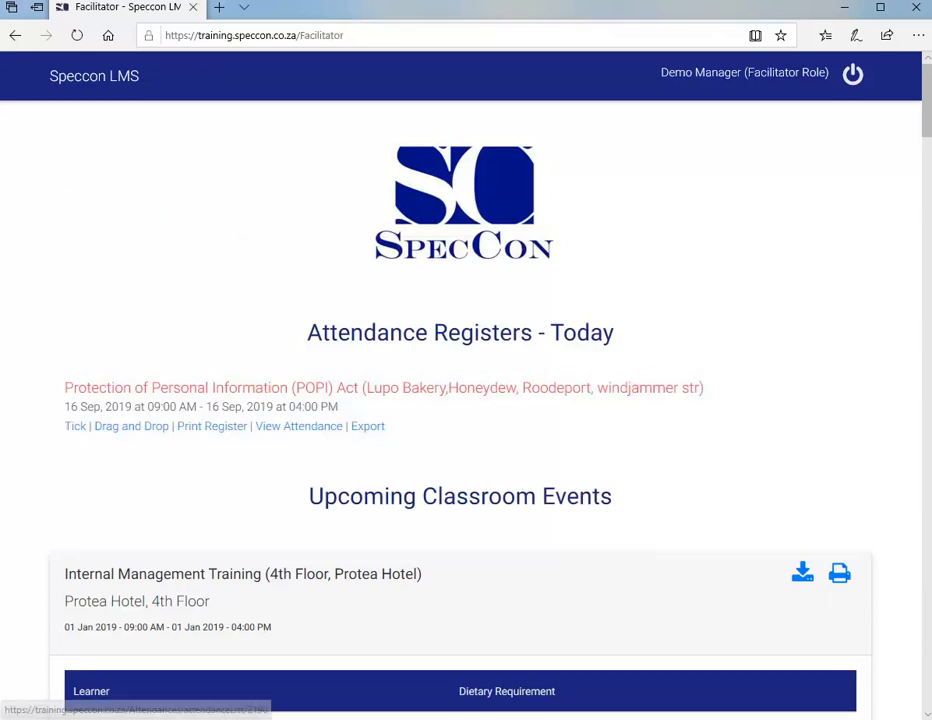
click(75, 426)
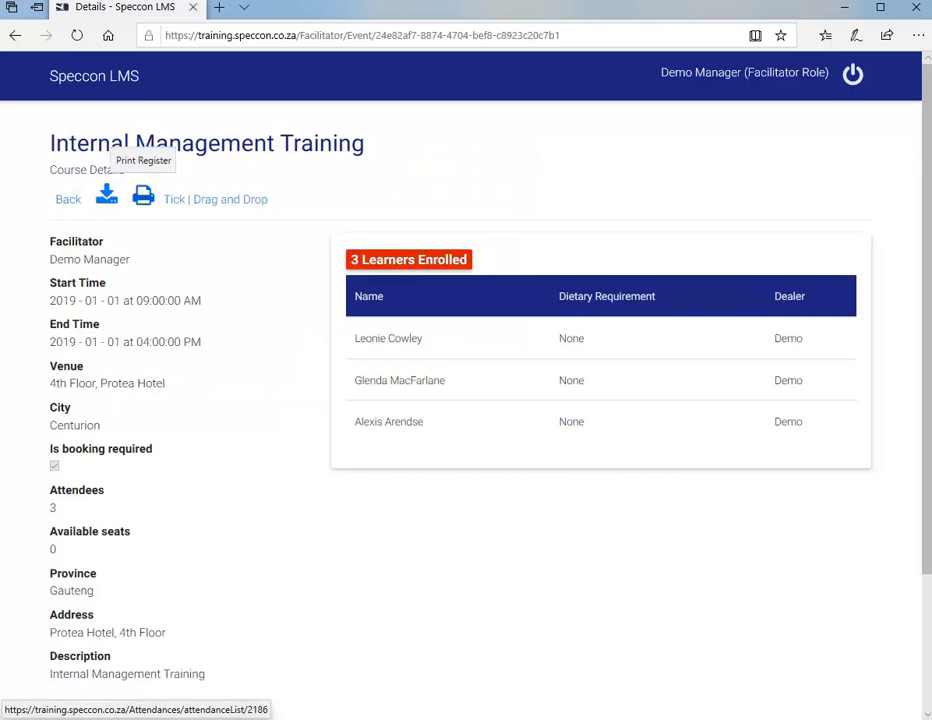
click(143, 196)
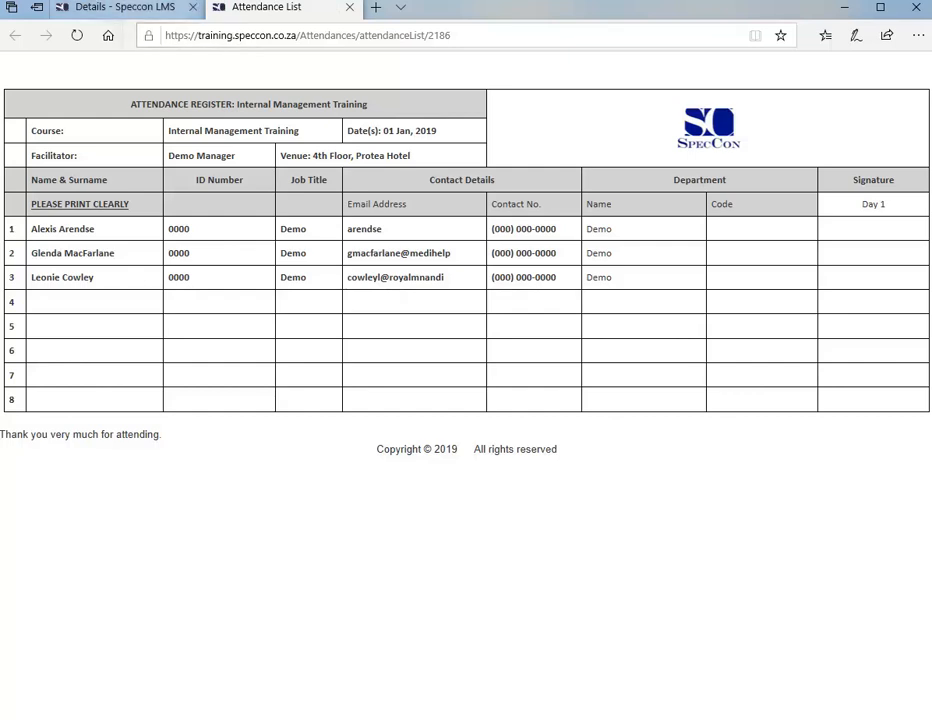
click(115, 7)
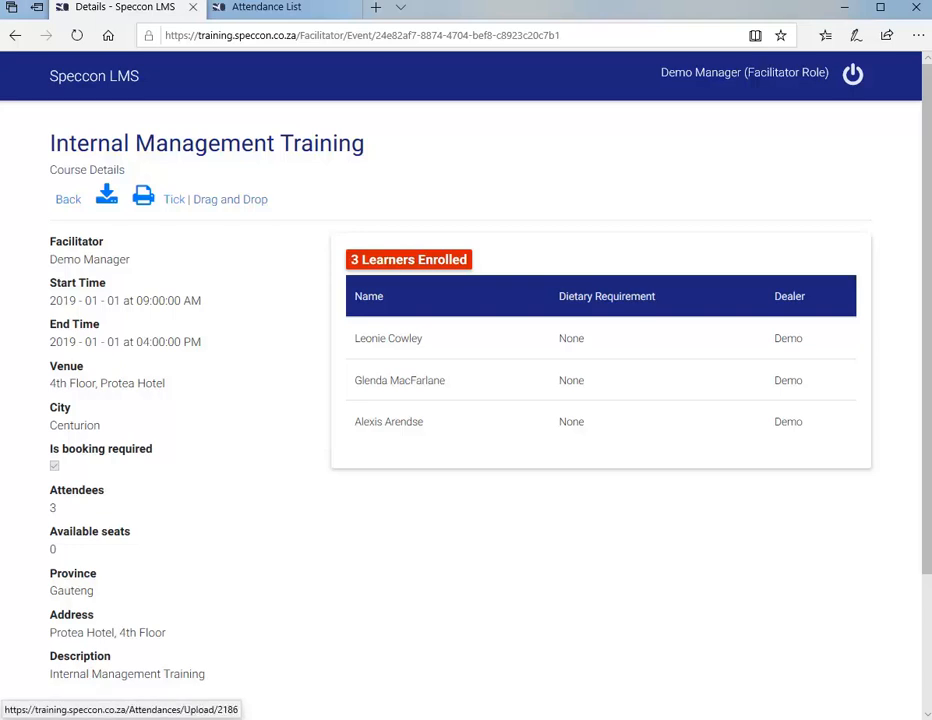
- View the learner name tags on the uploaded attendance image for Internal Management Training, then return to the facilitator page
click(230, 200)
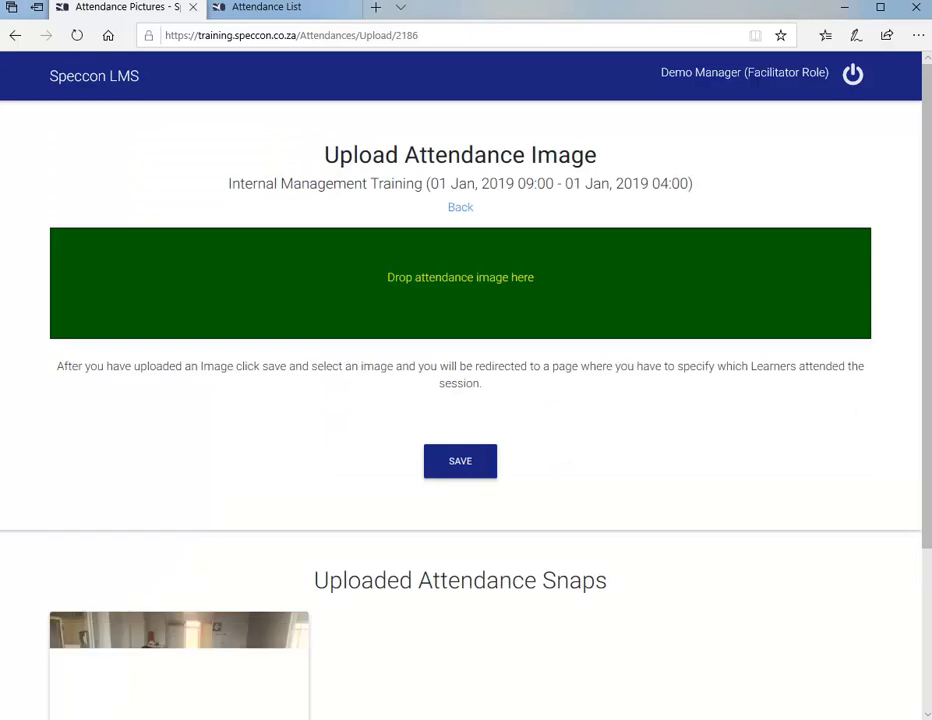
scroll(179, 540, down, 2)
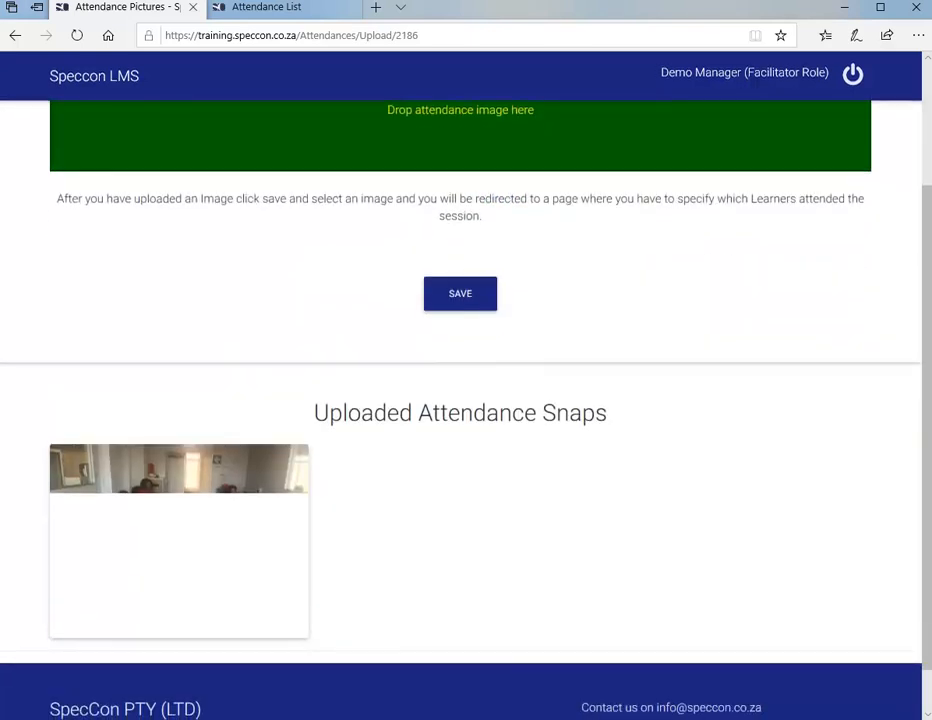
click(179, 540)
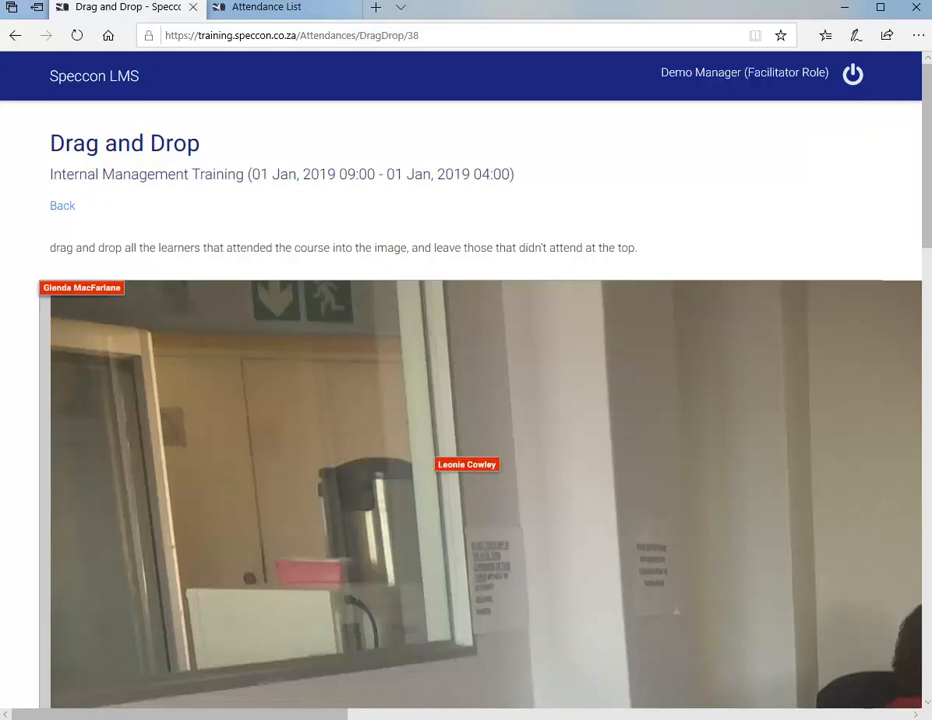
click(62, 205)
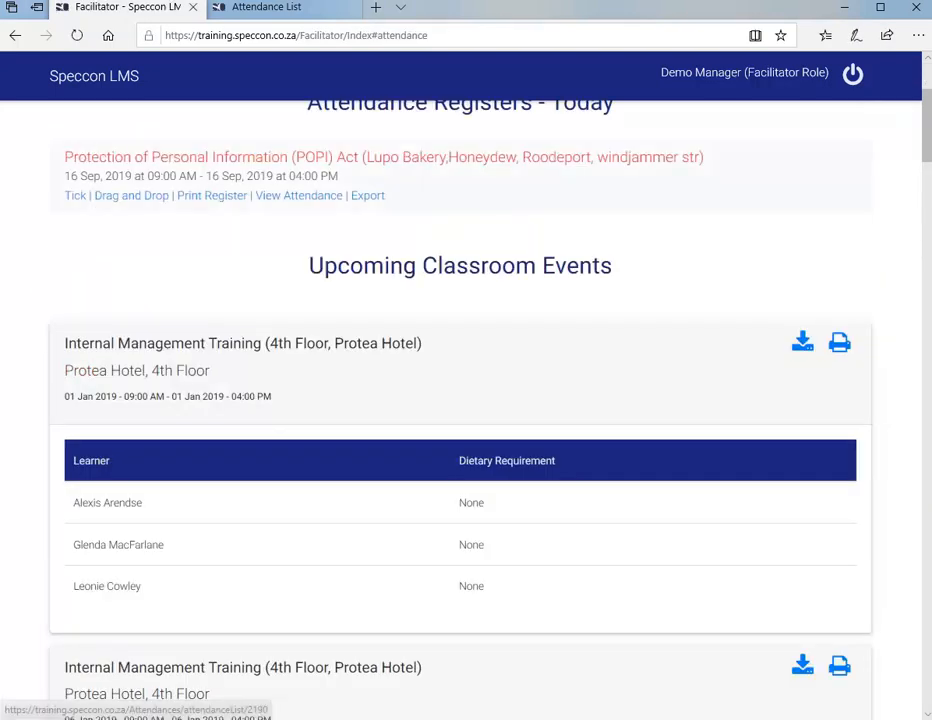
- View the tick-off attendance register for today's Protection of Personal Information (POPI) Act course, then return to the facilitator page and close the Attendance List
click(75, 195)
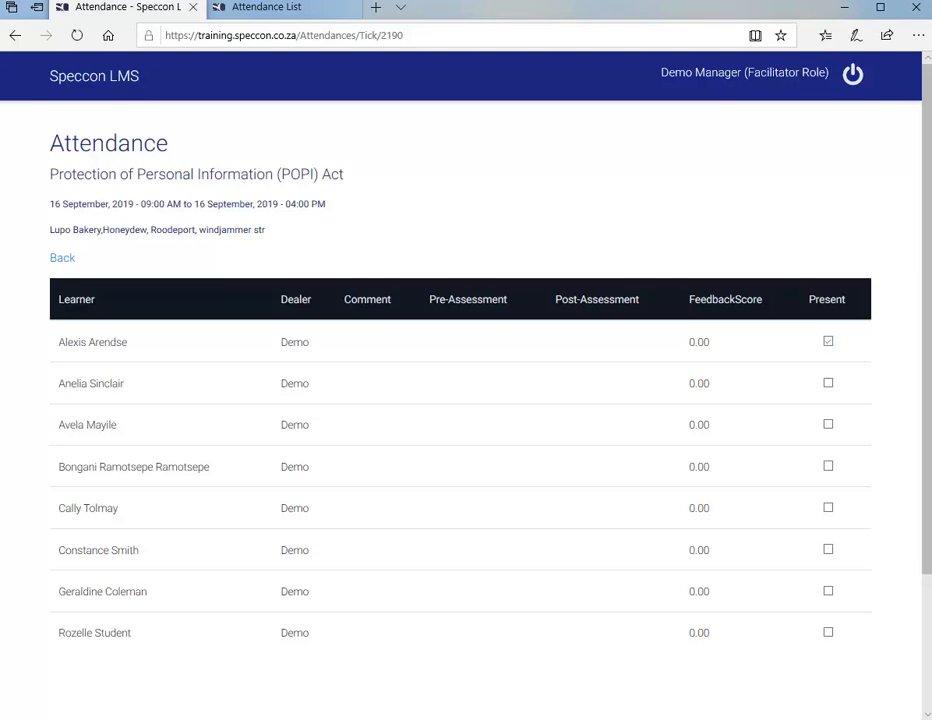
click(62, 257)
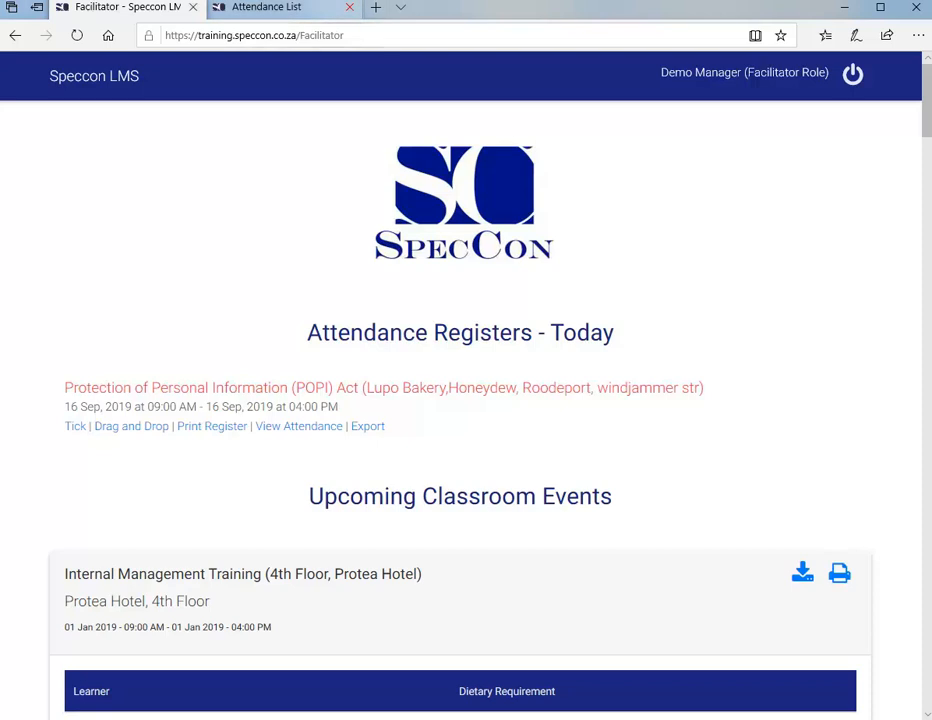
click(349, 7)
- Change to the Learner role and open the online training categories in the curriculum
click(744, 72)
click(369, 211)
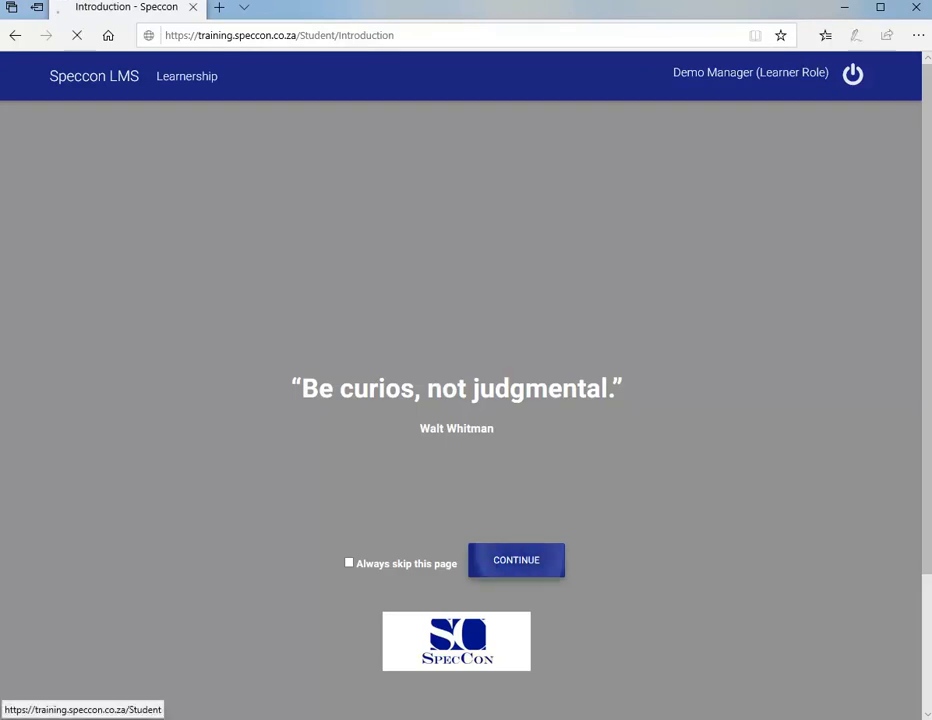
click(516, 560)
click(460, 352)
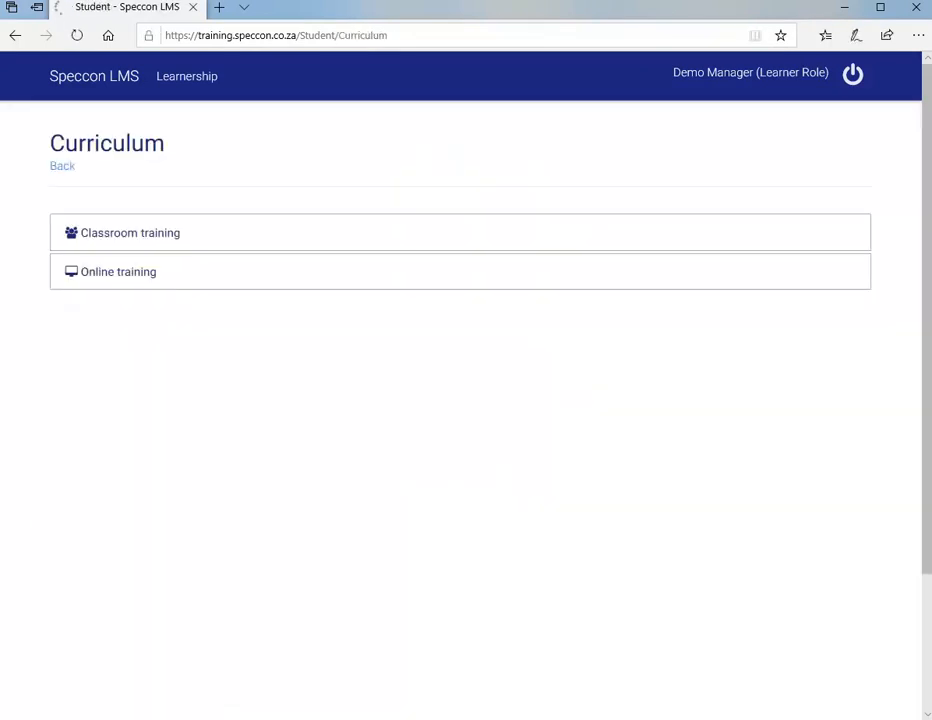
click(118, 271)
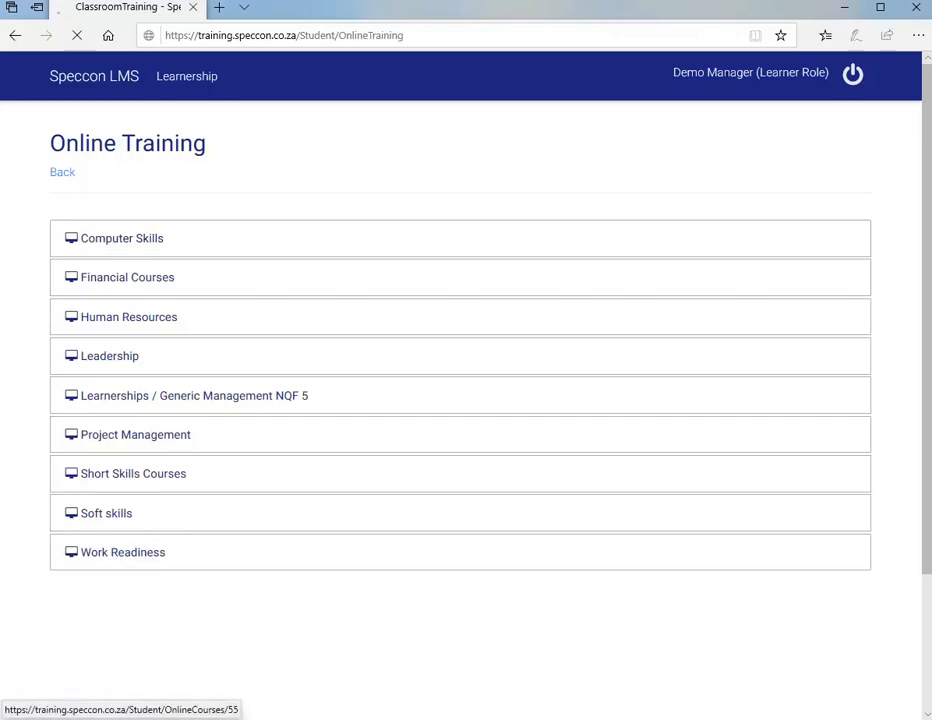
- Choose Excel level 1 from the Computer Skills online courses and proceed to the course
click(122, 238)
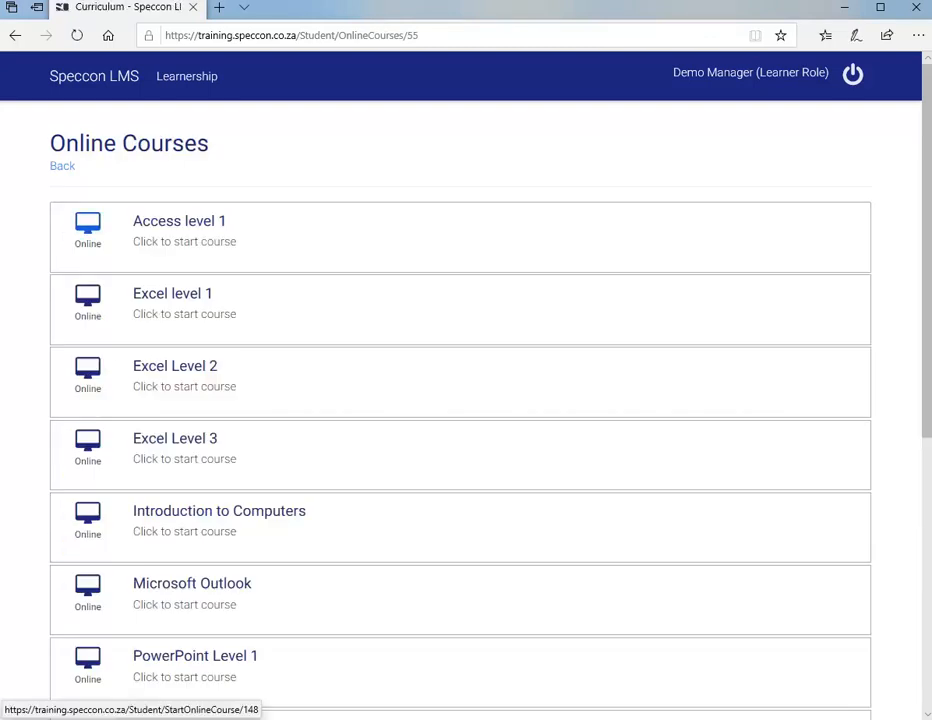
click(172, 300)
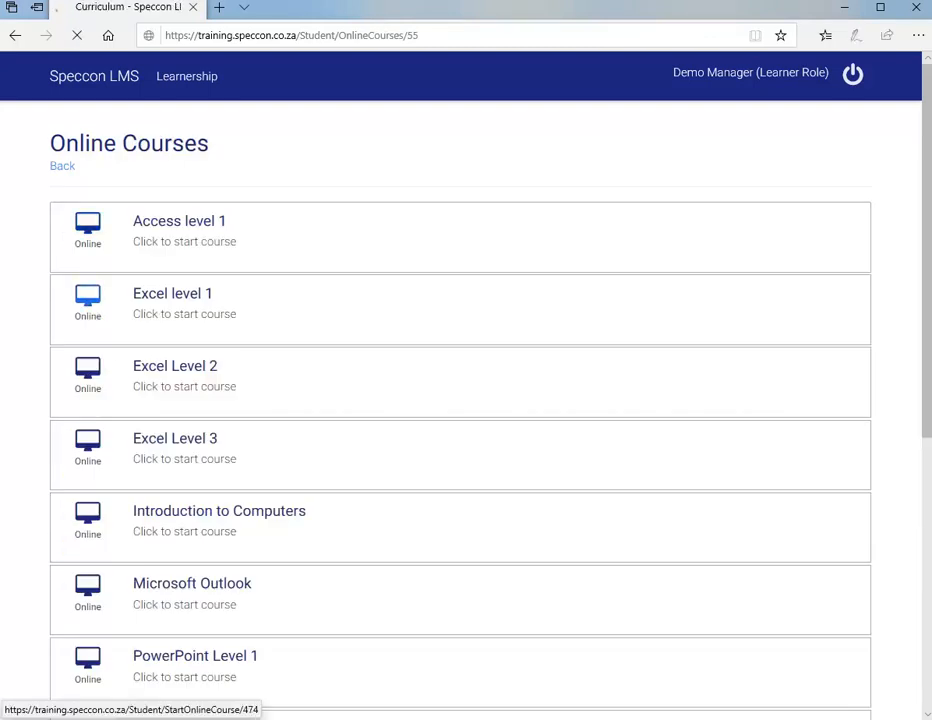
click(415, 244)
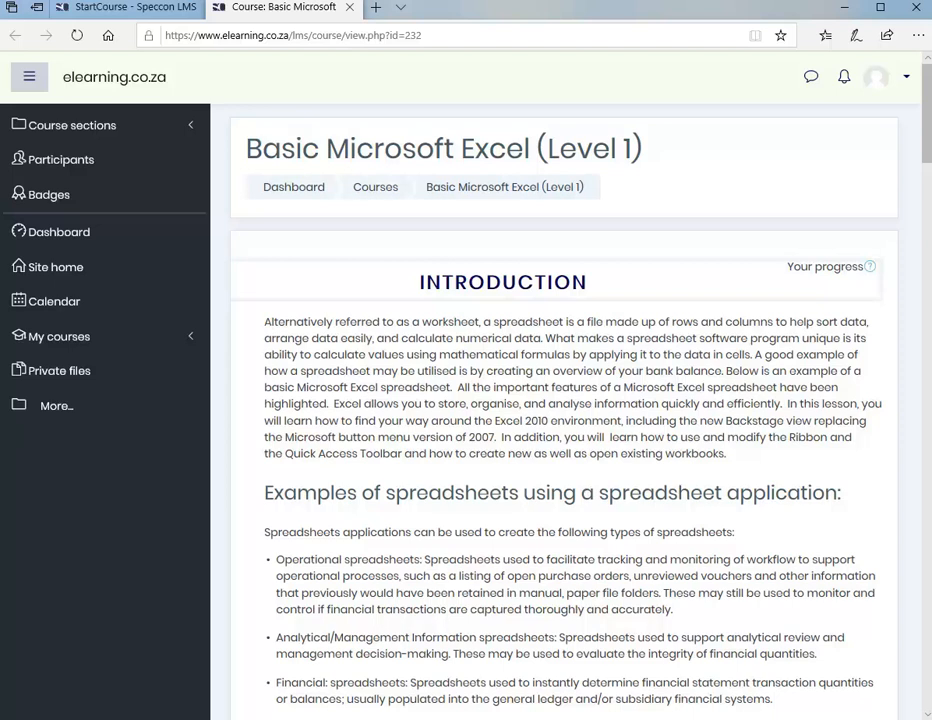
- Examine the Basic Microsoft Excel (Level 1) course outline from the introduction through the units to the exam section, then return to Unit 1
scroll(563, 420, down, 6)
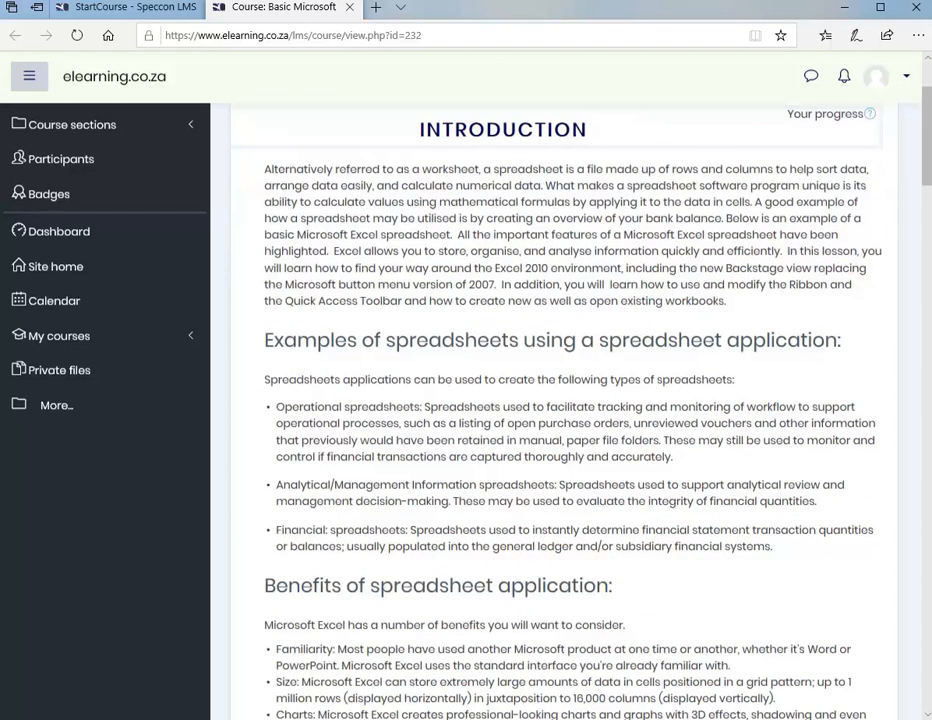
scroll(563, 420, down, 5)
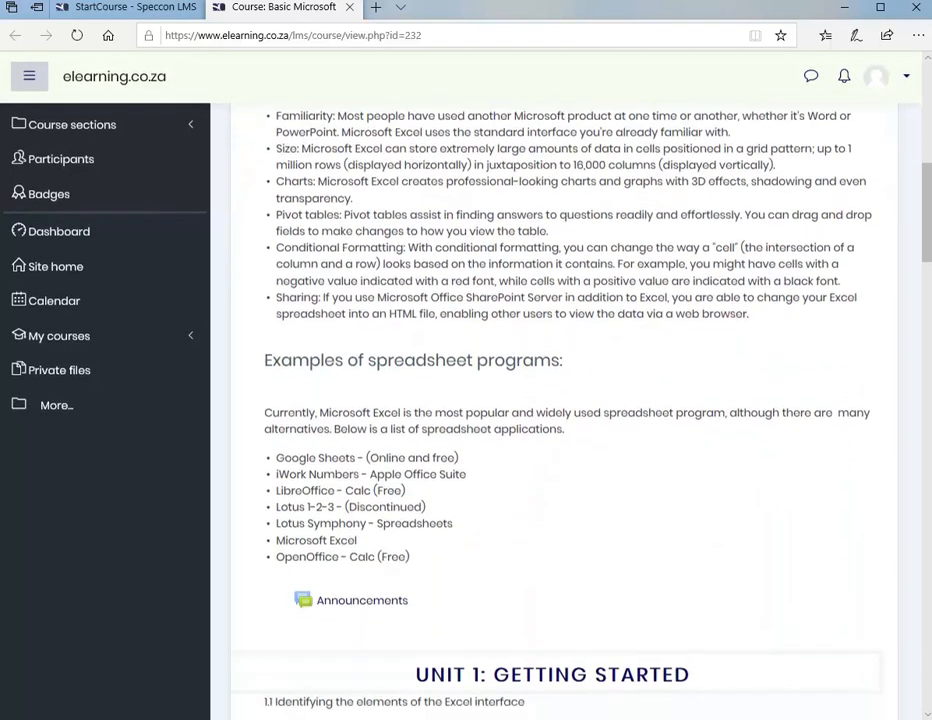
scroll(563, 420, up, 2)
scroll(563, 420, down, 4)
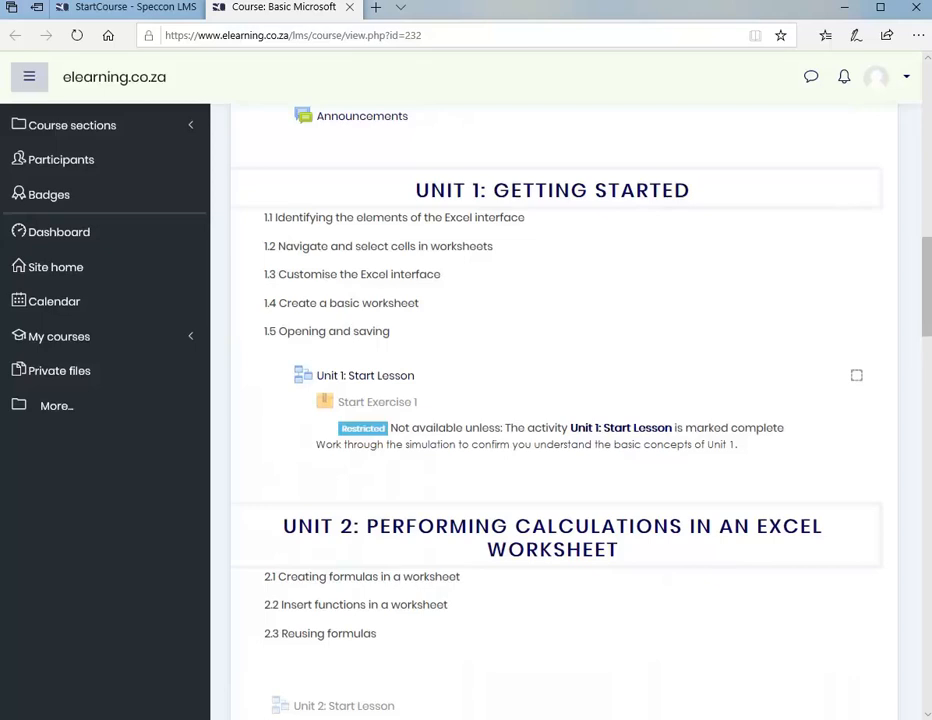
scroll(563, 420, down, 20)
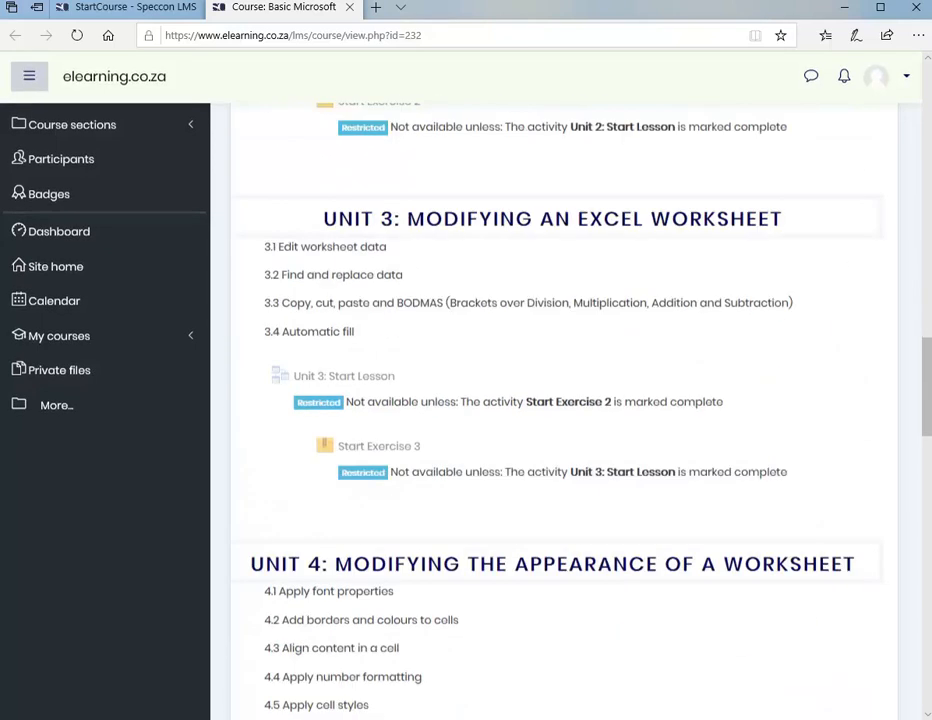
scroll(563, 420, down, 10)
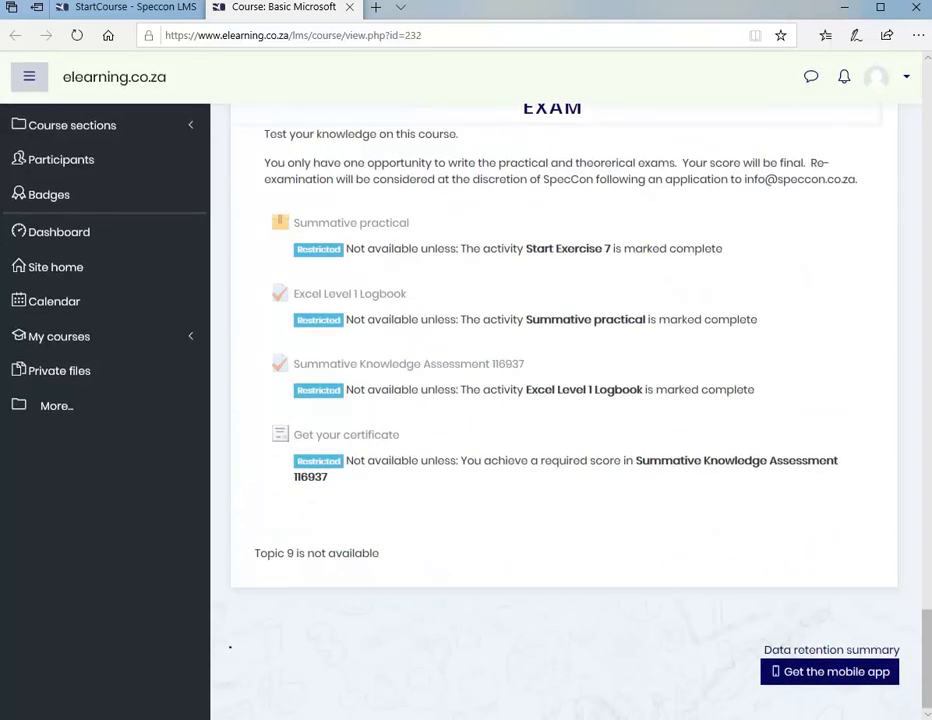
scroll(563, 420, up, 2)
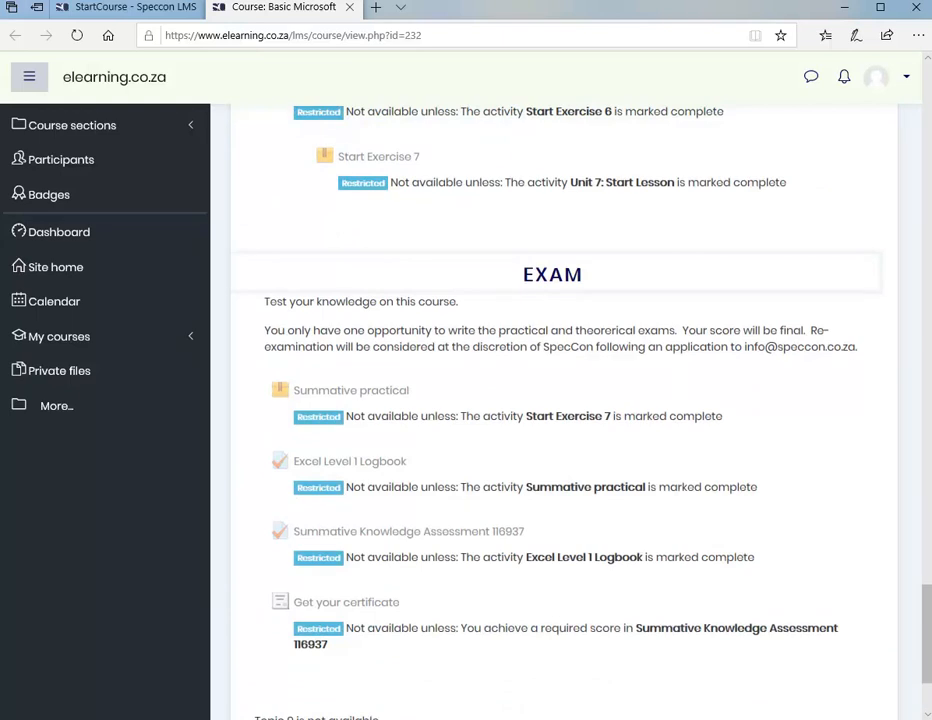
scroll(563, 420, up, 10)
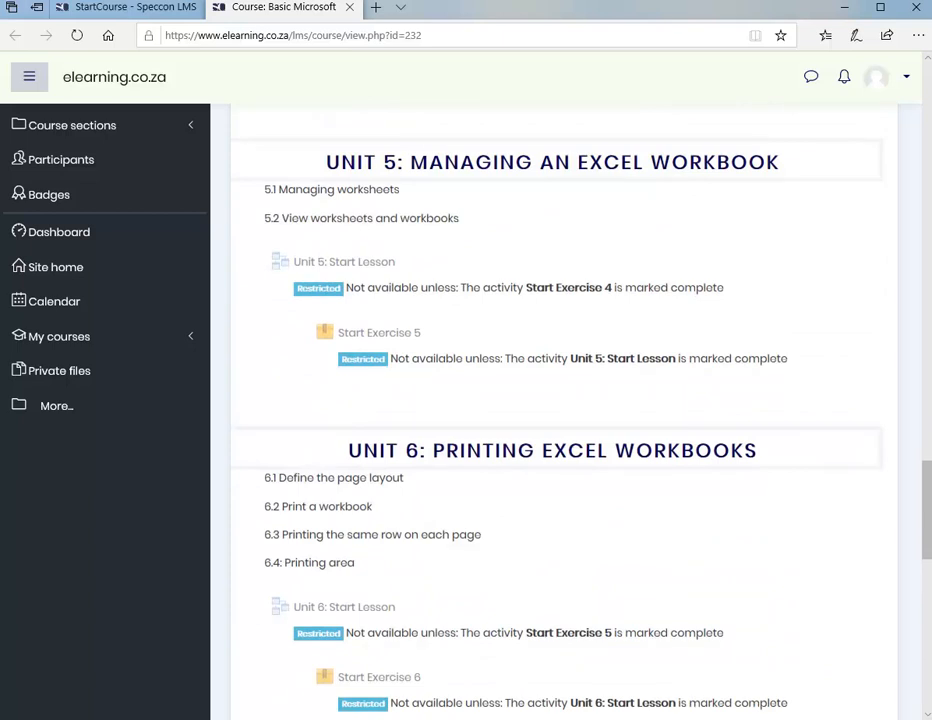
scroll(563, 420, up, 15)
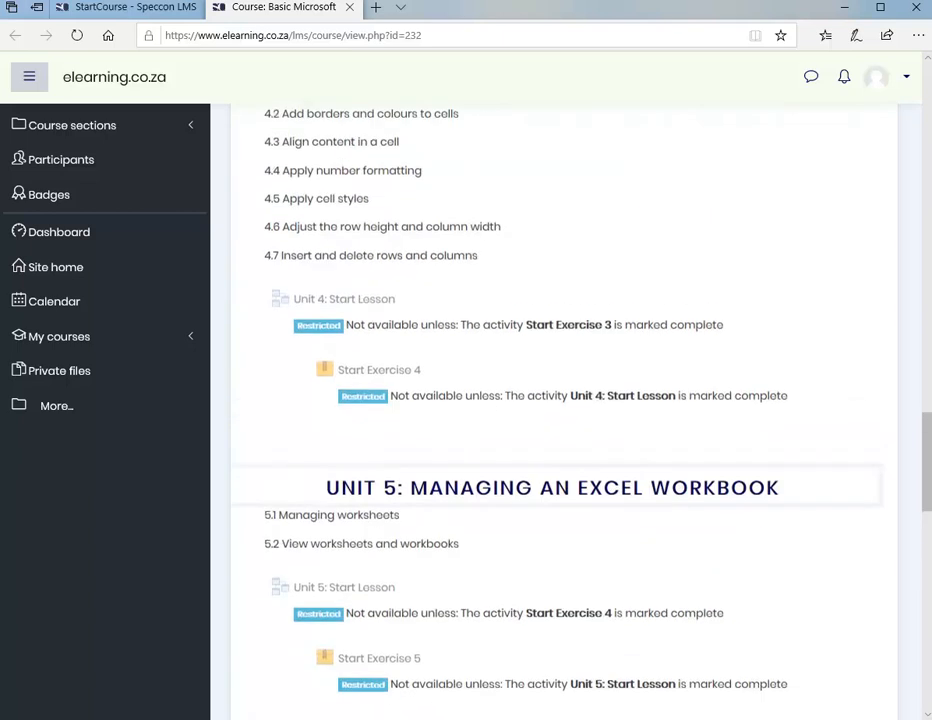
scroll(365, 378, up, 3)
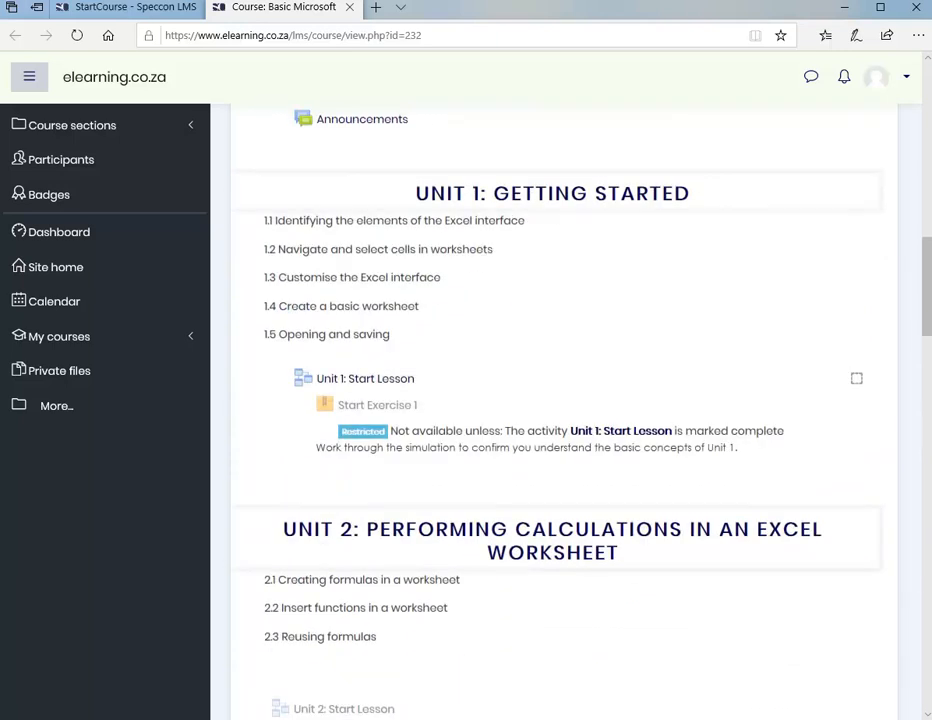
- Start the Unit 1 lesson from its first page, look through its content, then close the course and return to the online courses list
click(365, 378)
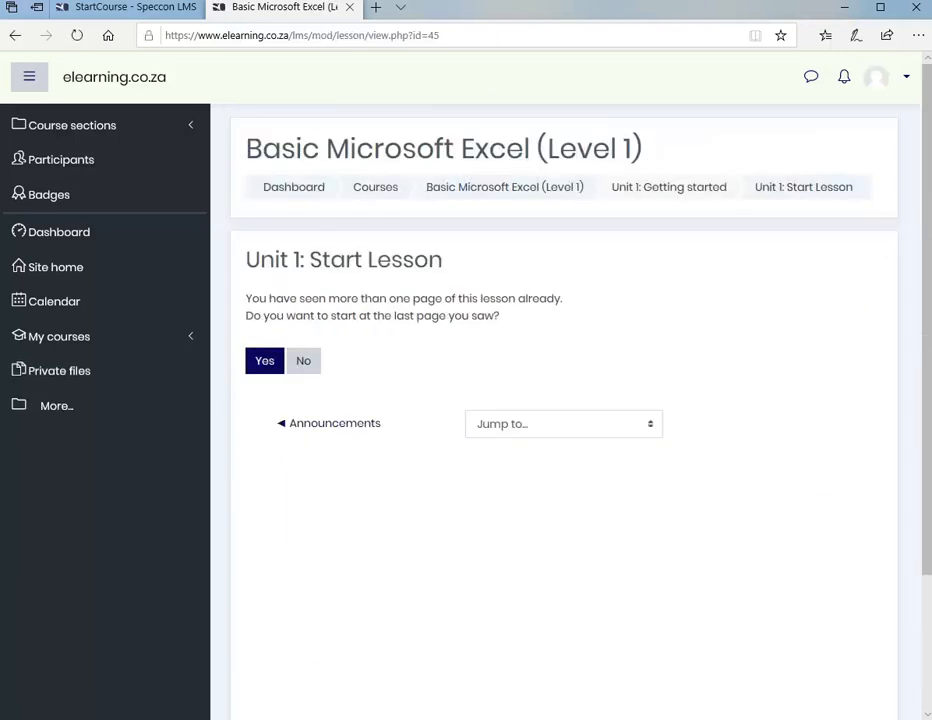
click(303, 360)
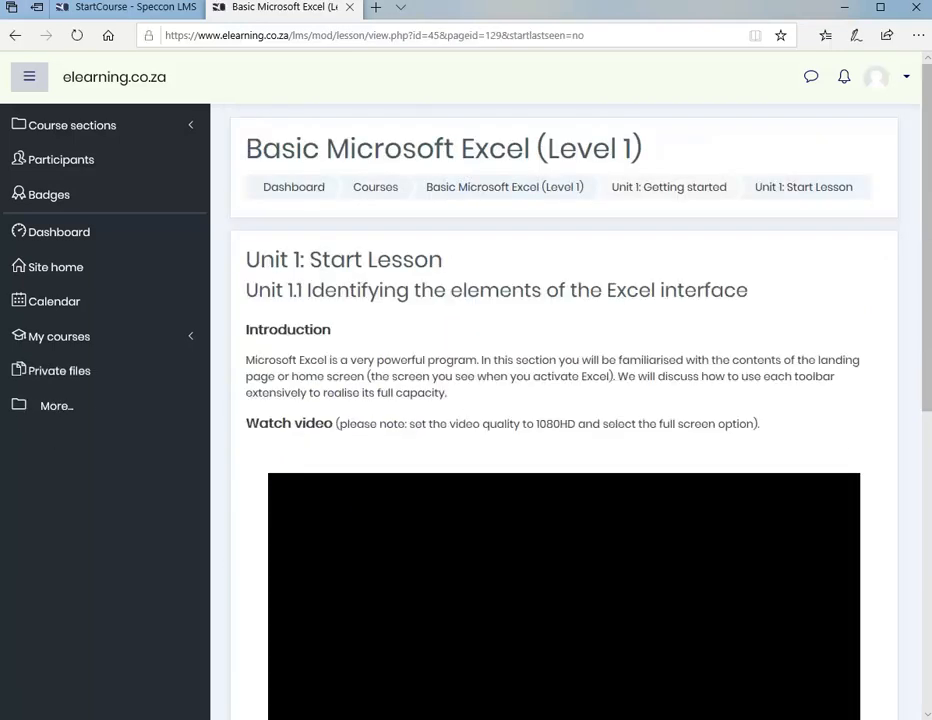
scroll(564, 412, down, 2)
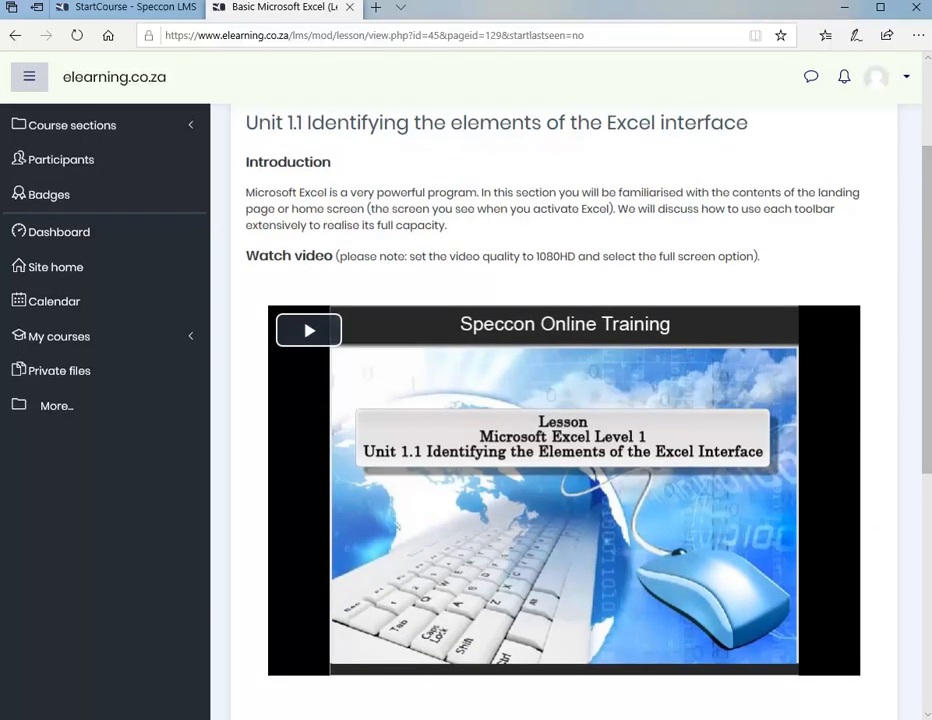
scroll(564, 412, down, 6)
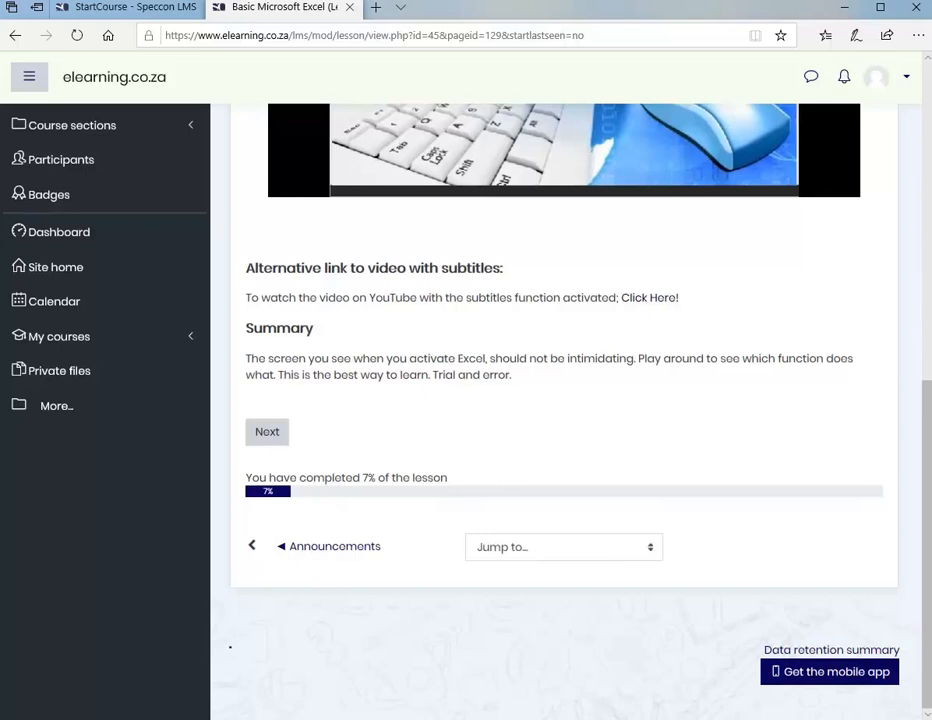
scroll(560, 400, up, 3)
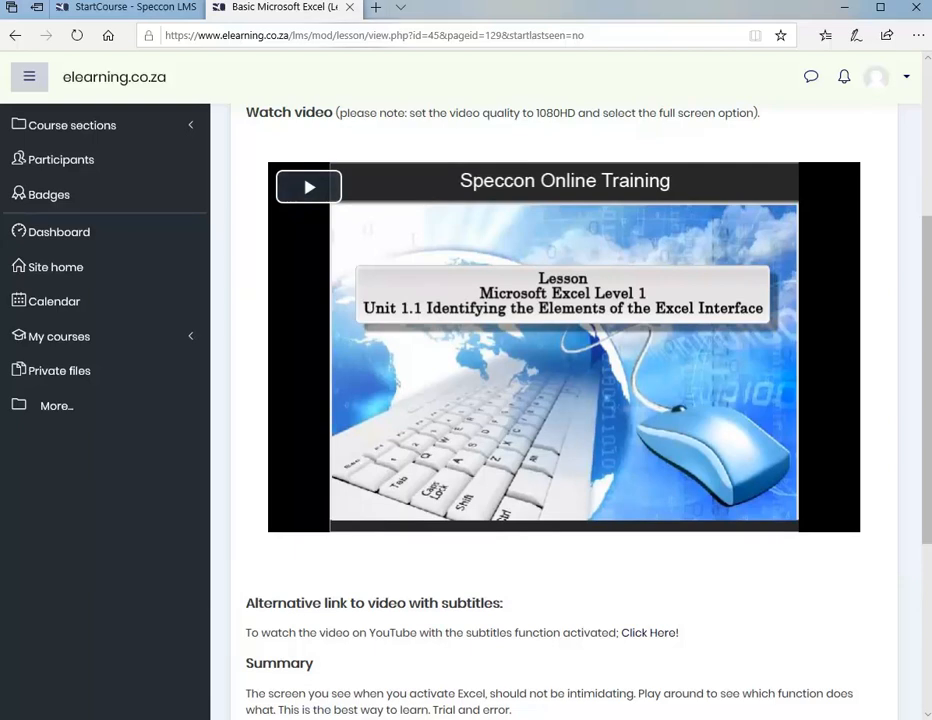
key(ctrl+w)
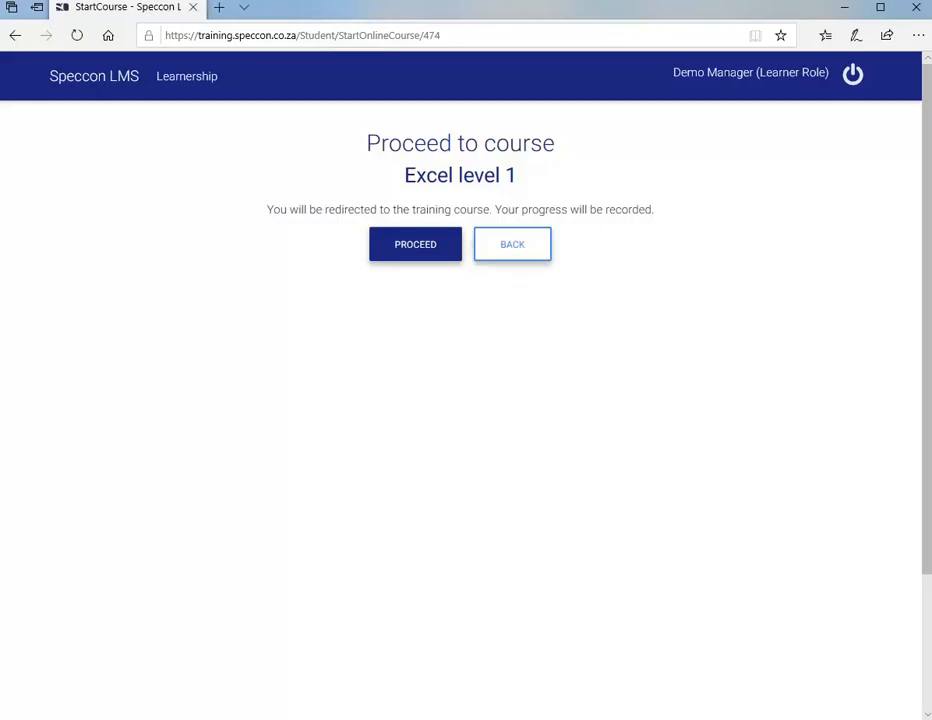
click(512, 244)
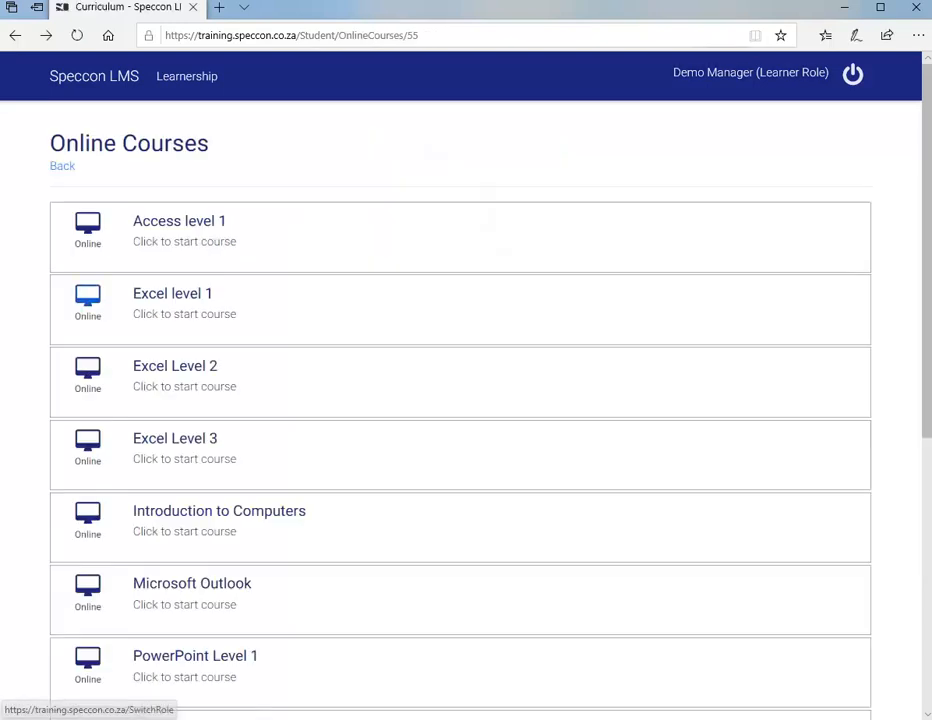
- Change to the Assessor role and review the deals, process status, learnerships and learnership issues on the dashboard
click(751, 73)
click(108, 210)
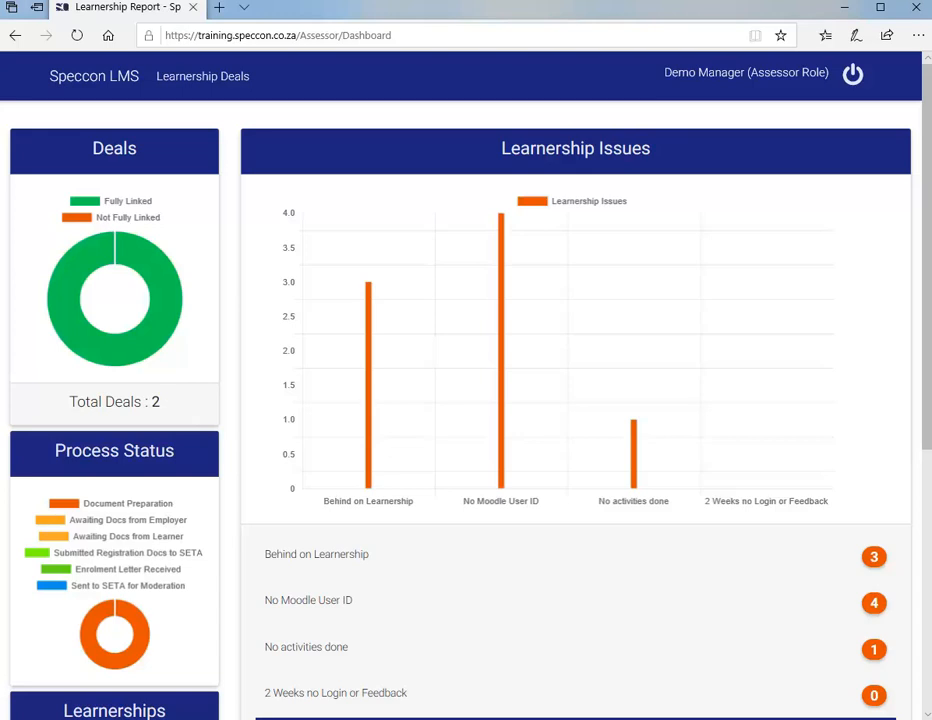
scroll(575, 400, down, 3)
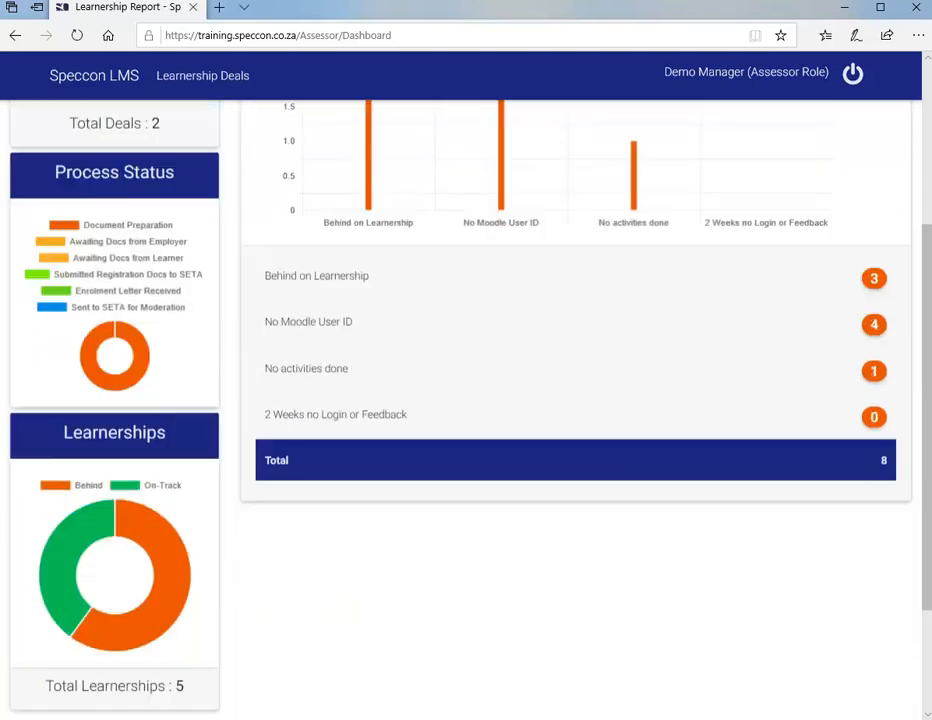
scroll(466, 400, up, 2)
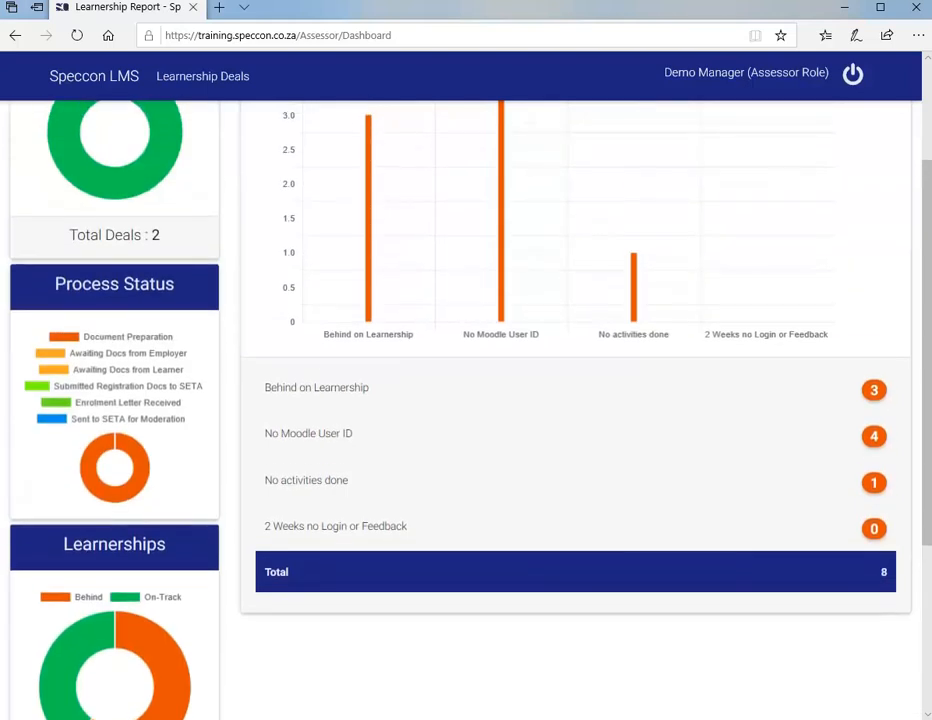
scroll(575, 400, up, 2)
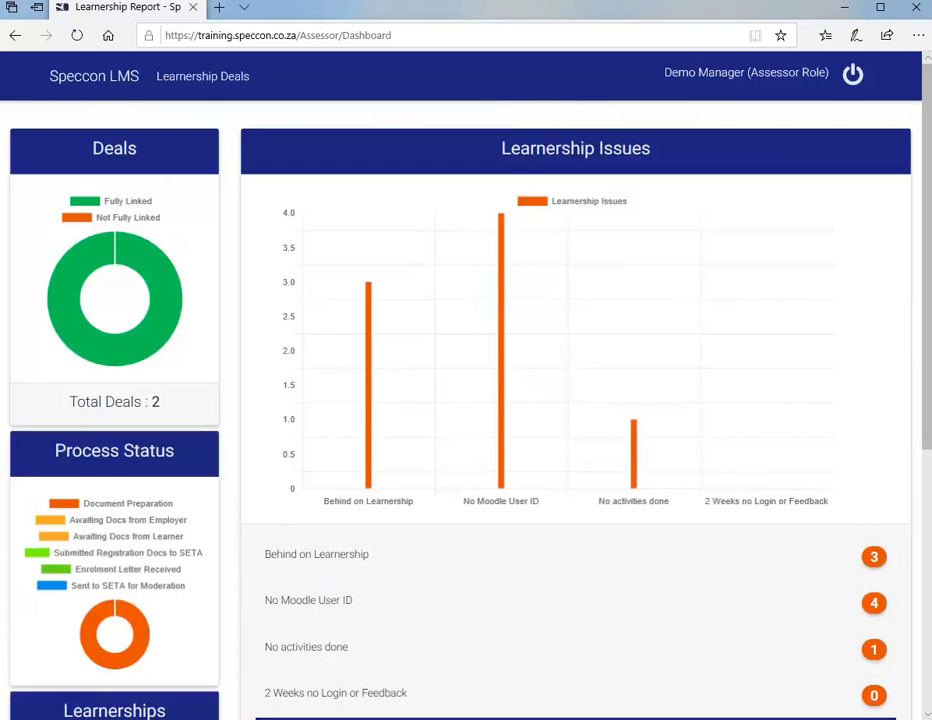
- Open the learnerships with no activities done from the issues chart, review the learner's details across all columns, then close the list
mouse_move(634, 454)
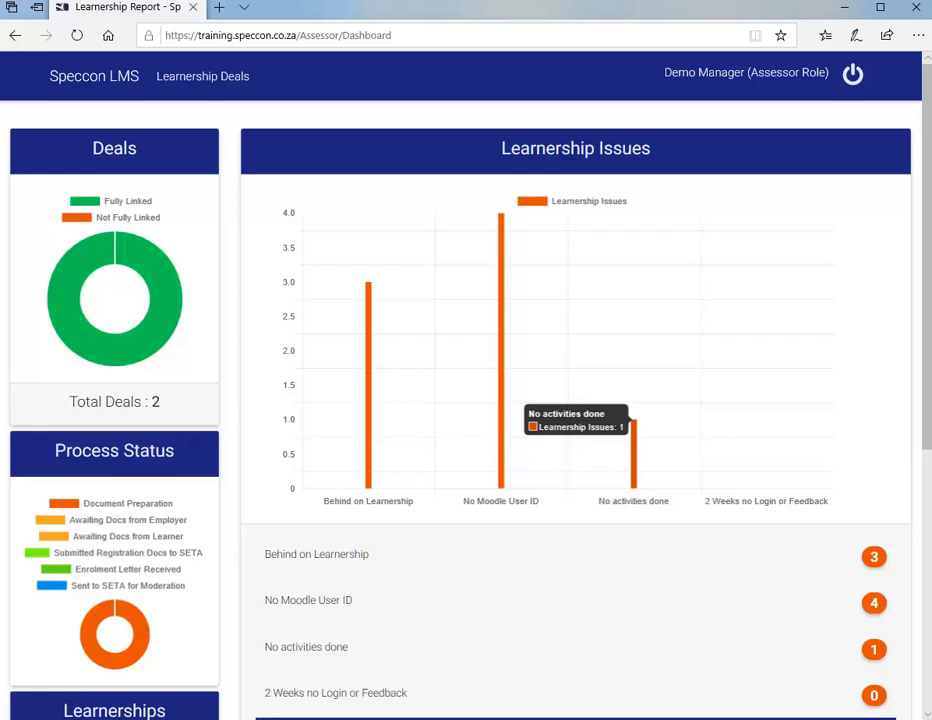
click(633, 455)
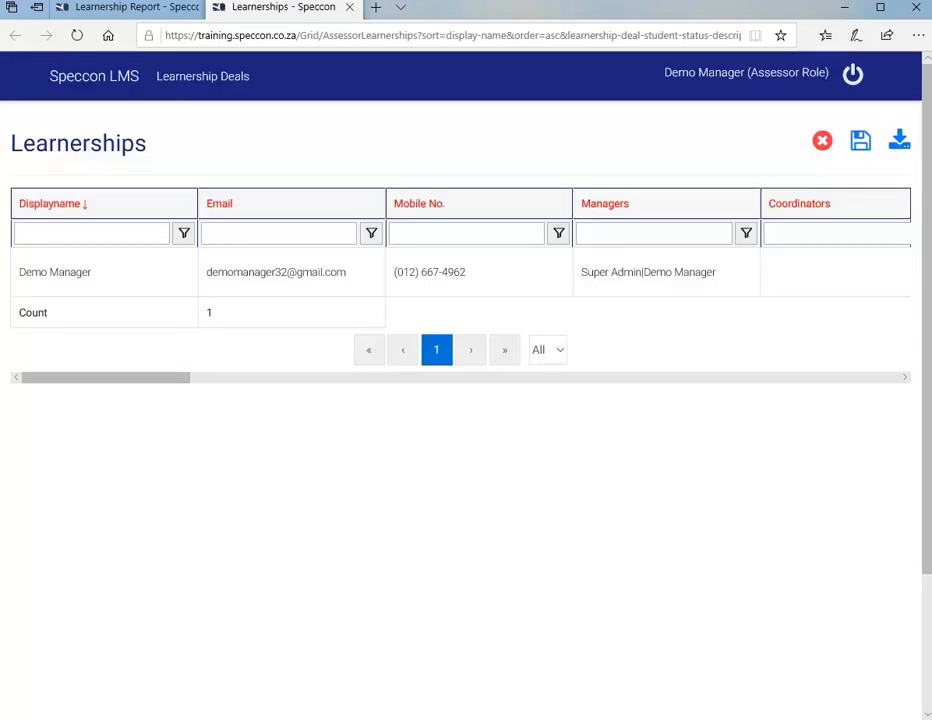
scroll(460, 260, right, 15)
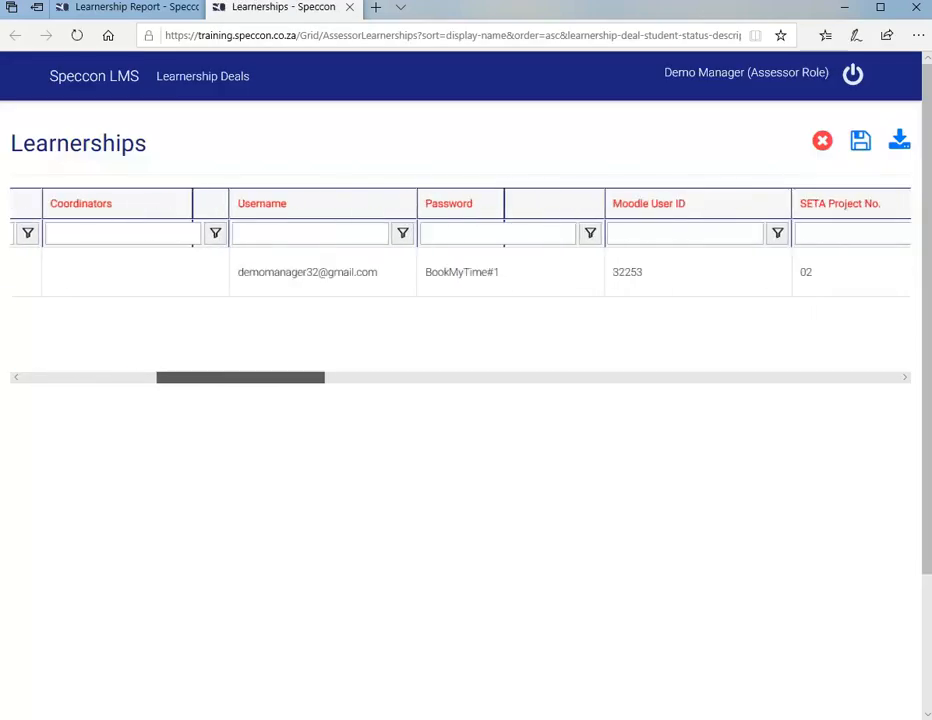
scroll(460, 260, right, 10)
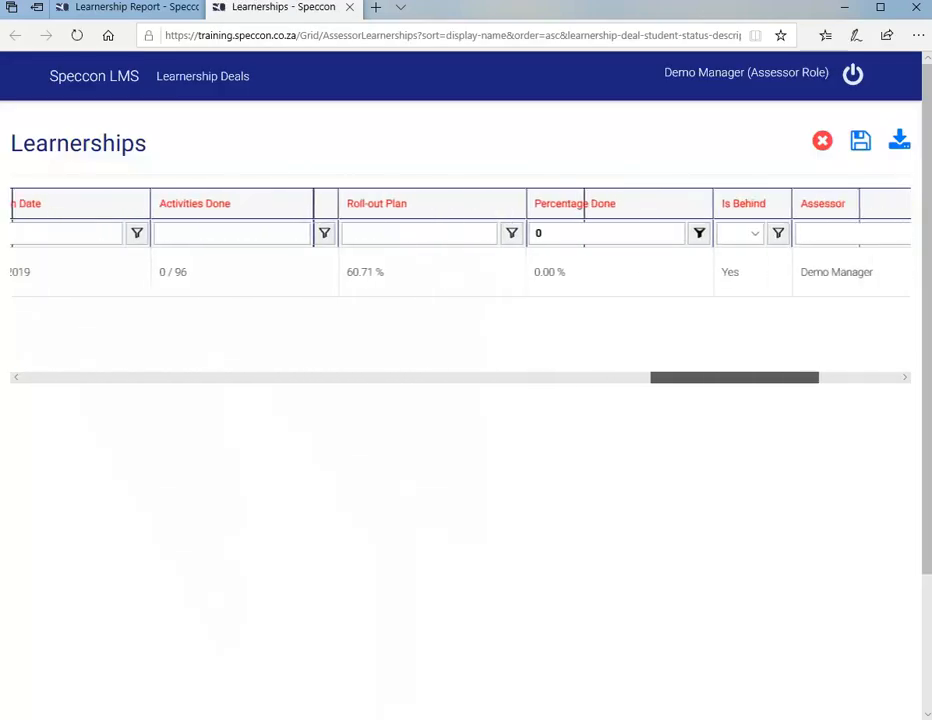
scroll(460, 260, left, 20)
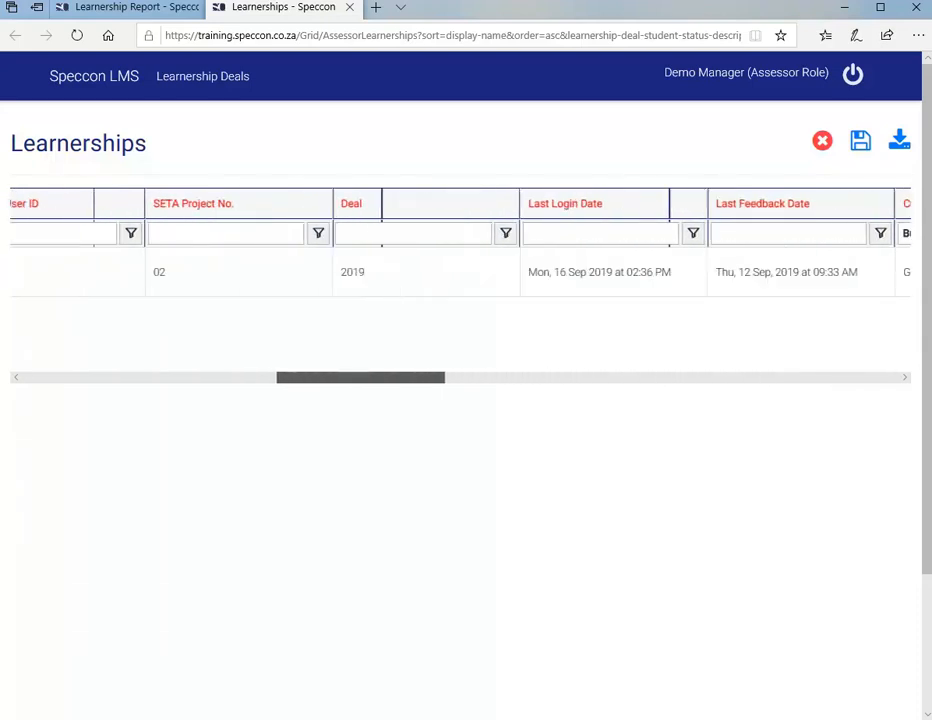
scroll(460, 260, left, 5)
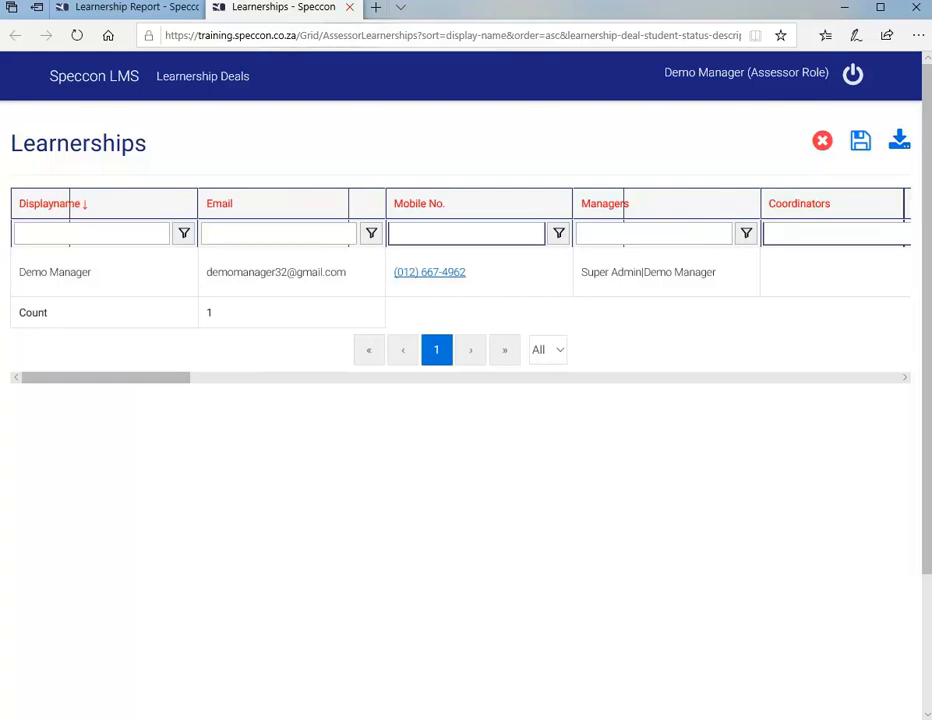
key(ctrl+w)
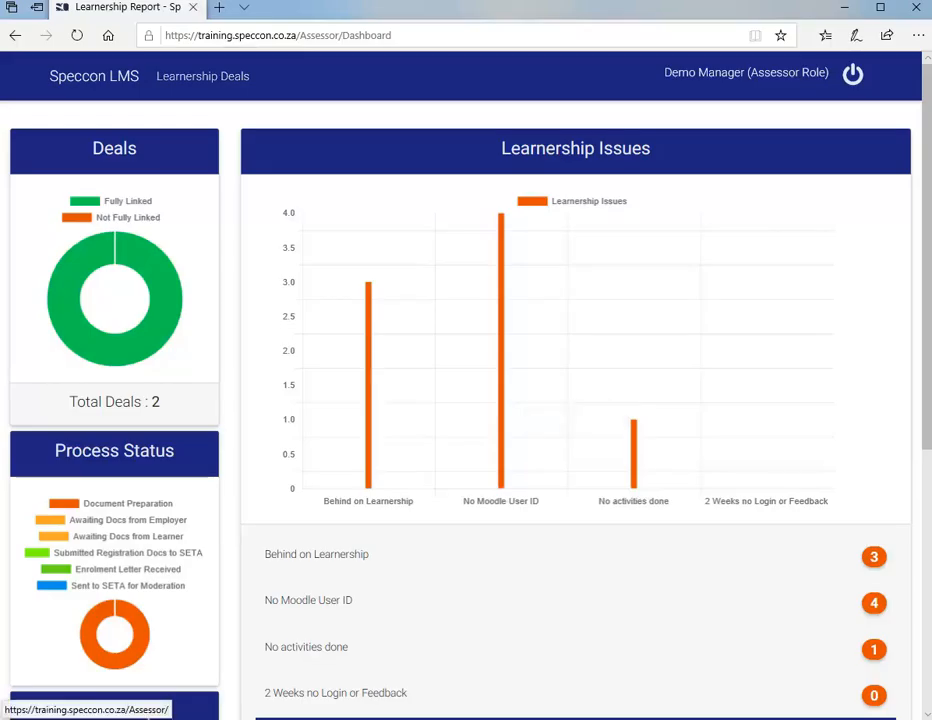
- Open the Demo client's learnership deals, then review the learners listed for assessment under the End User Computing Learnership
click(202, 76)
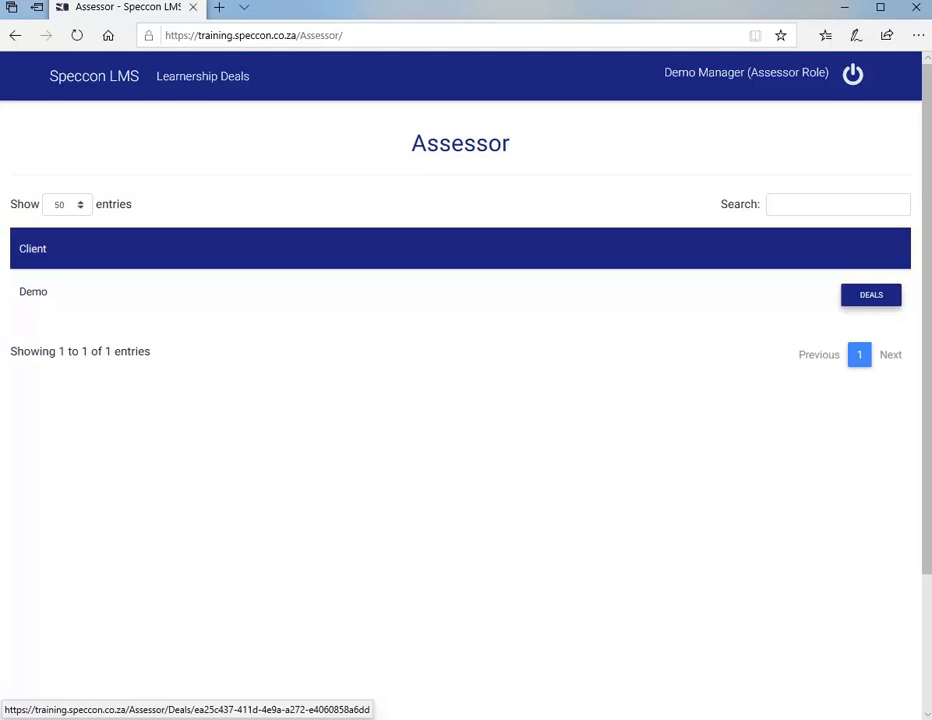
click(871, 294)
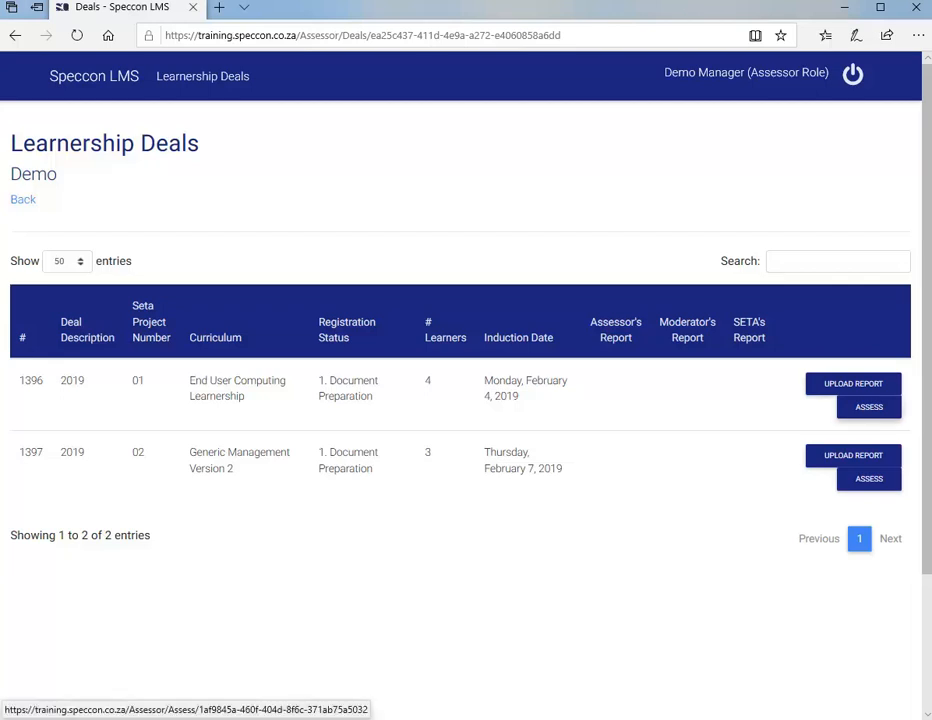
click(869, 407)
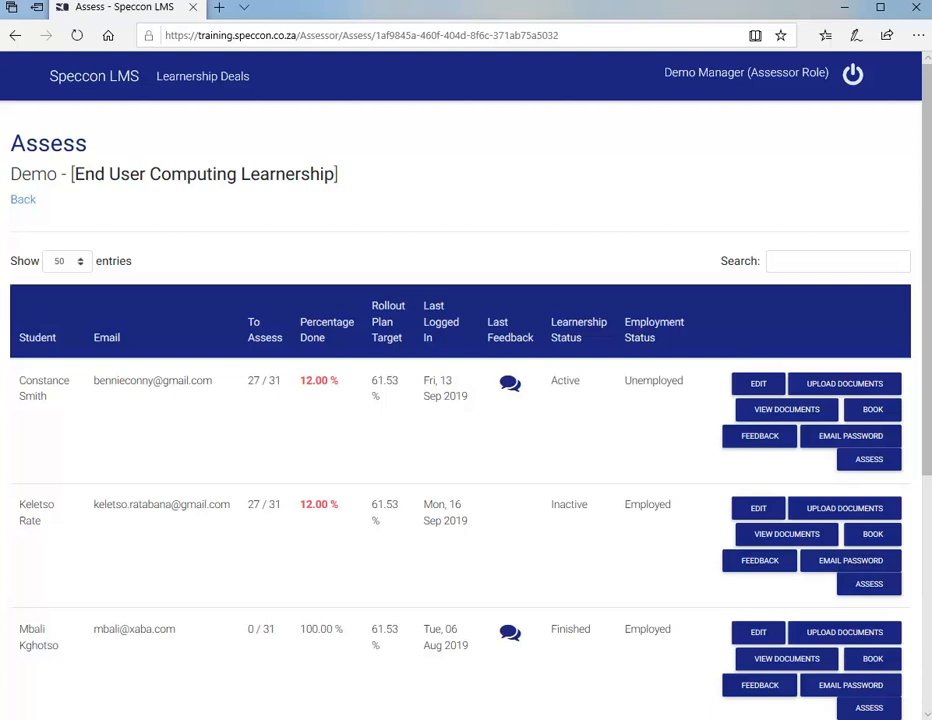
scroll(466, 400, down, 2)
scroll(466, 400, up, 2)
mouse_move(510, 383)
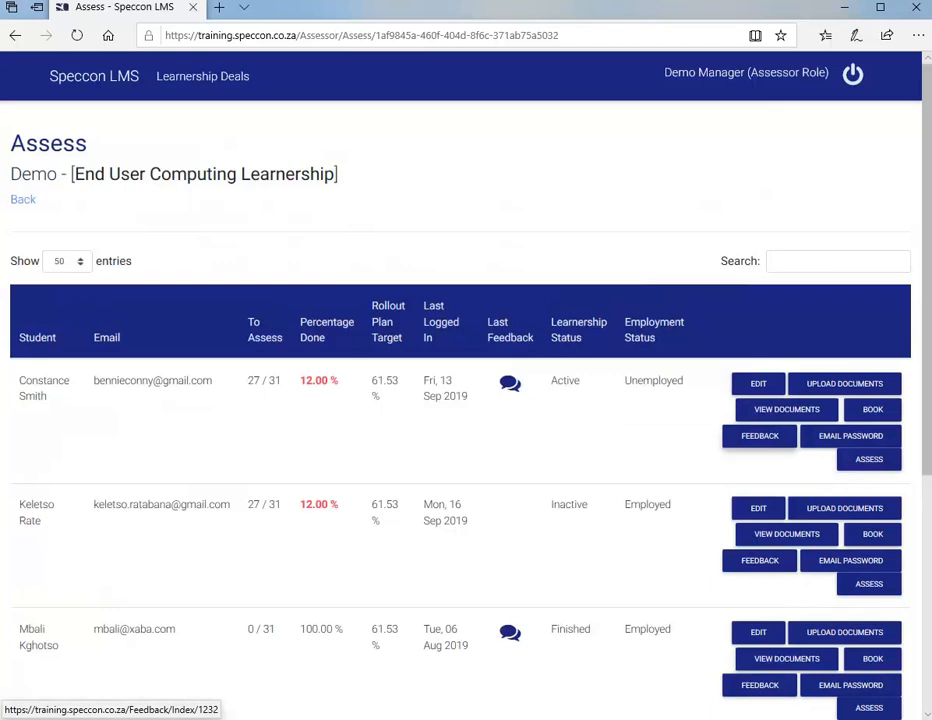
- Create a feedback entry reading "you are behind" for the first learner, then return to the learnership's assessment list
click(760, 436)
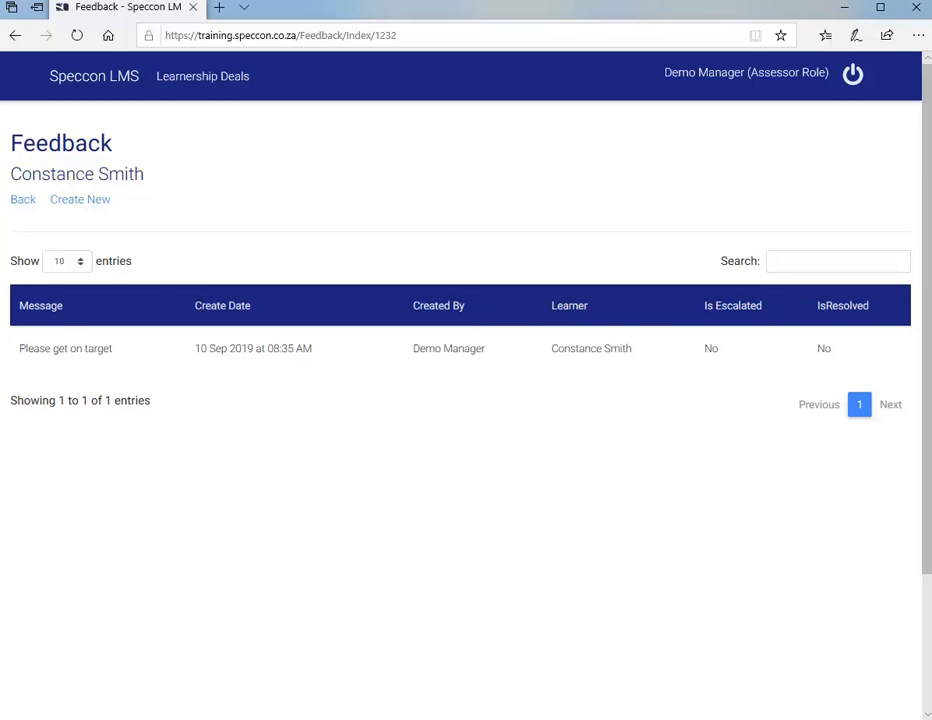
click(80, 199)
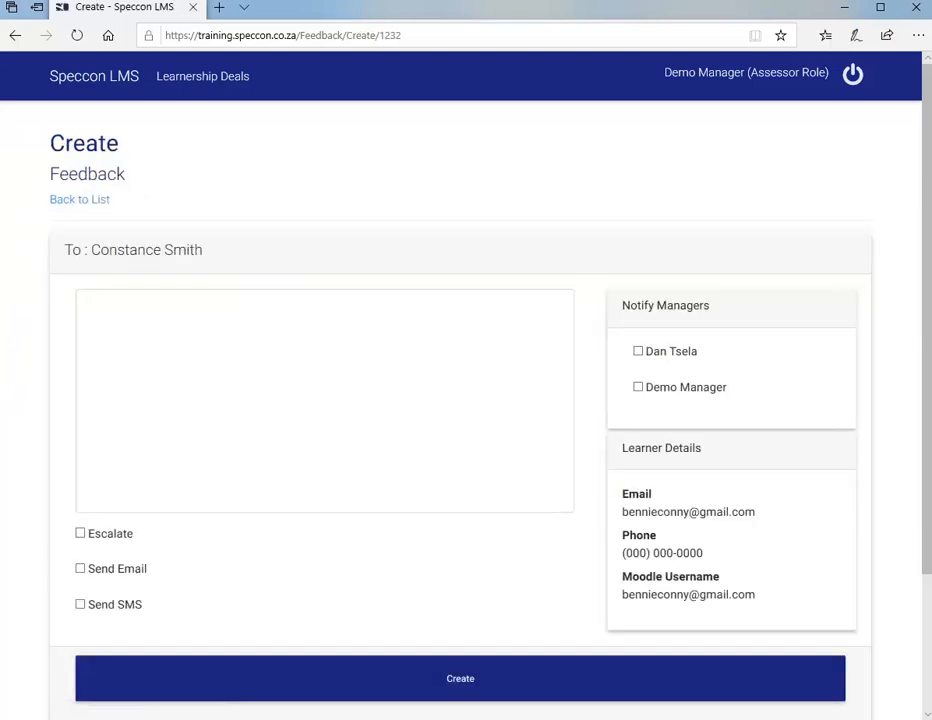
click(85, 303)
text(you are behind)
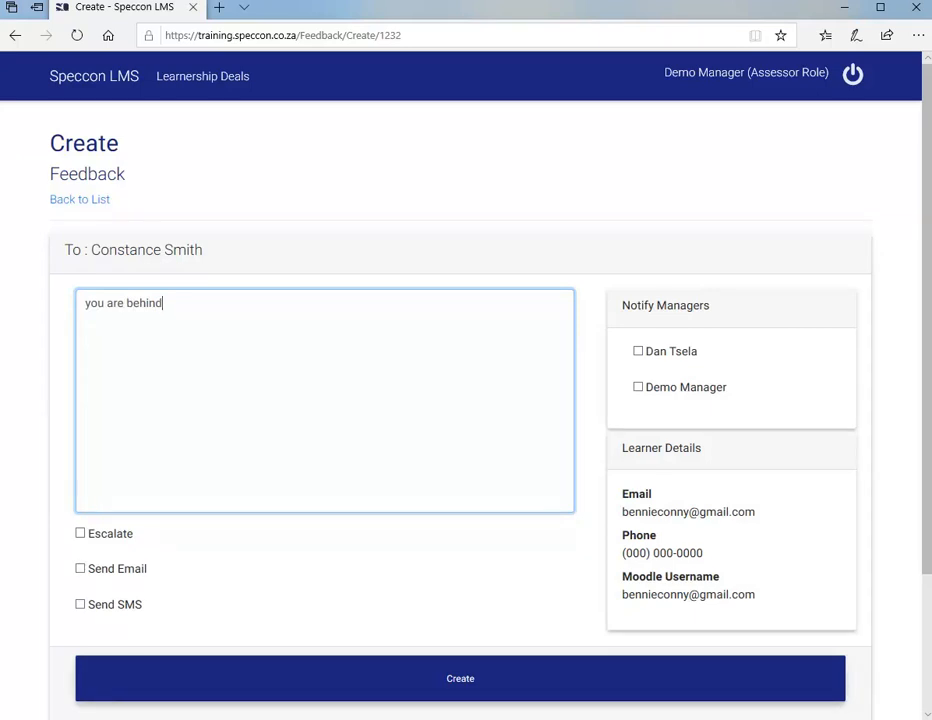
click(460, 678)
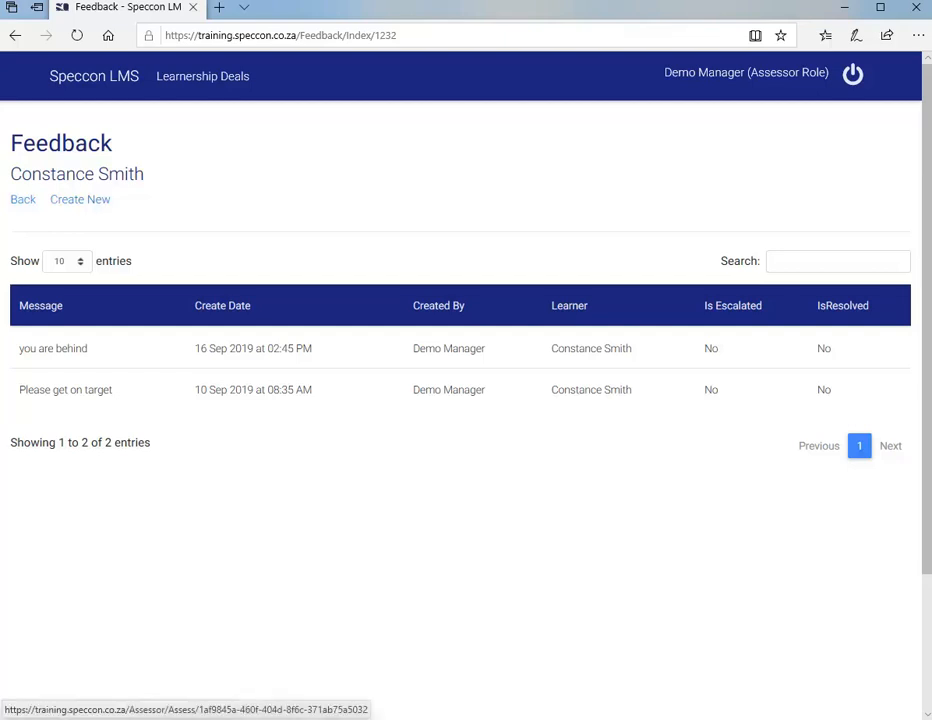
click(23, 199)
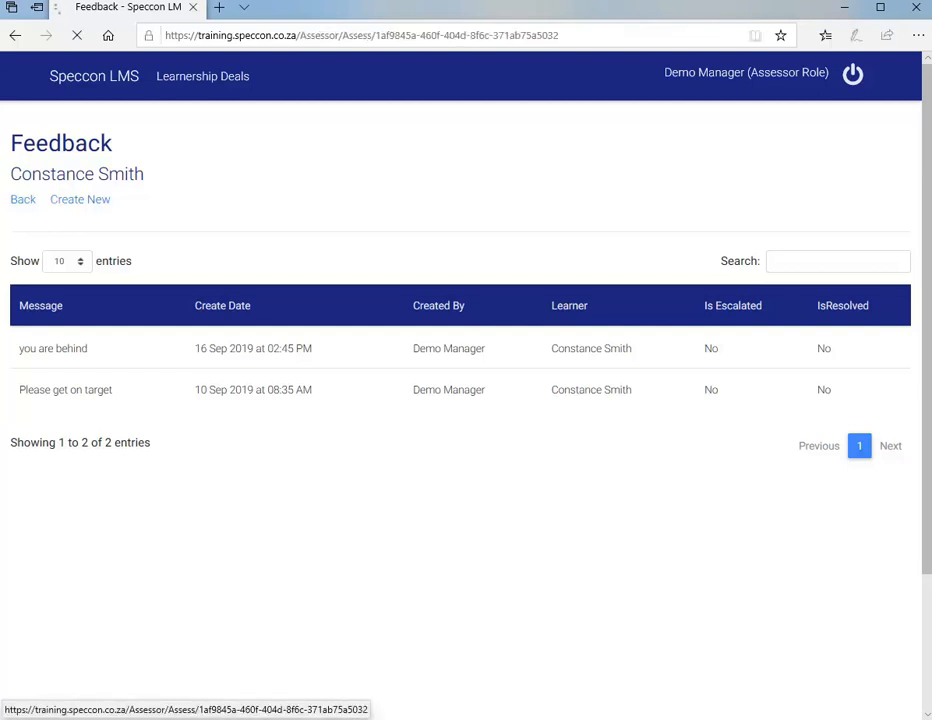
- Review the first learner's assessment activities and the Excel Level 1 assessment form, then return to the learner list
click(869, 459)
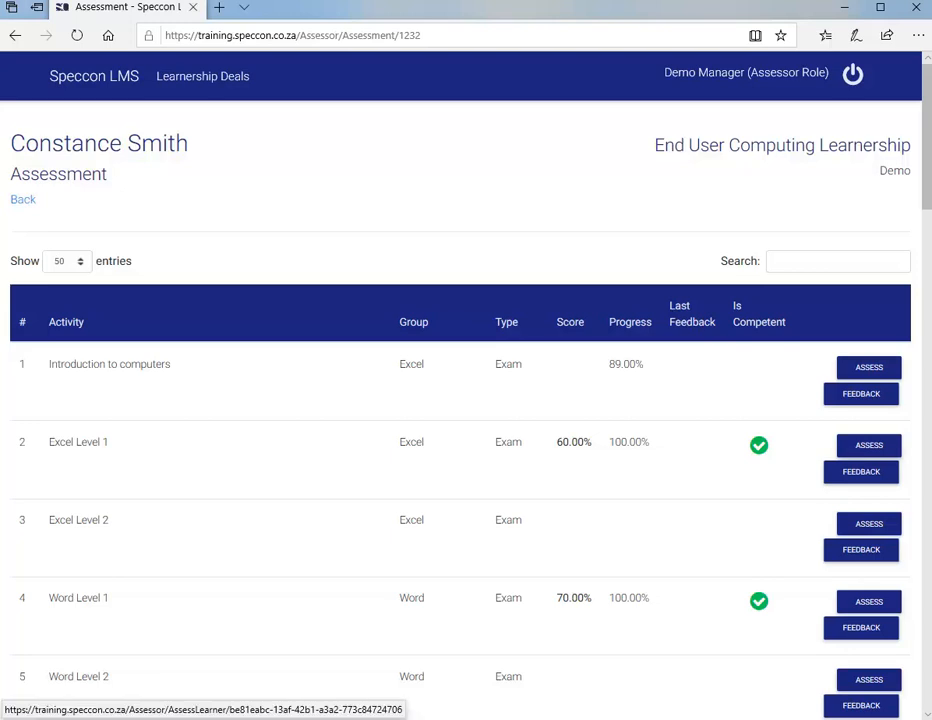
click(869, 445)
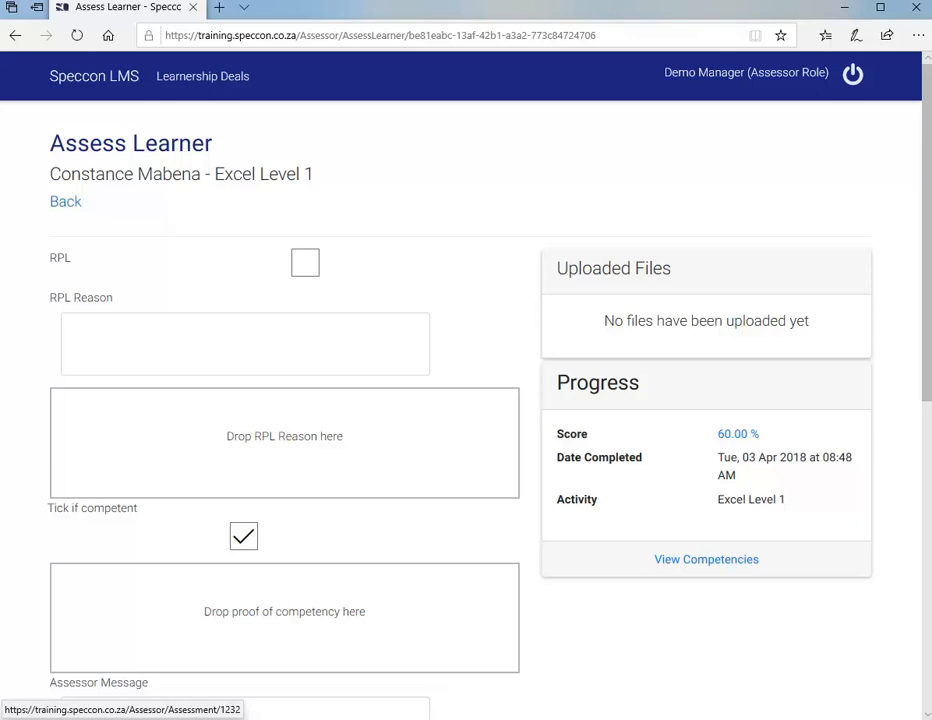
click(65, 201)
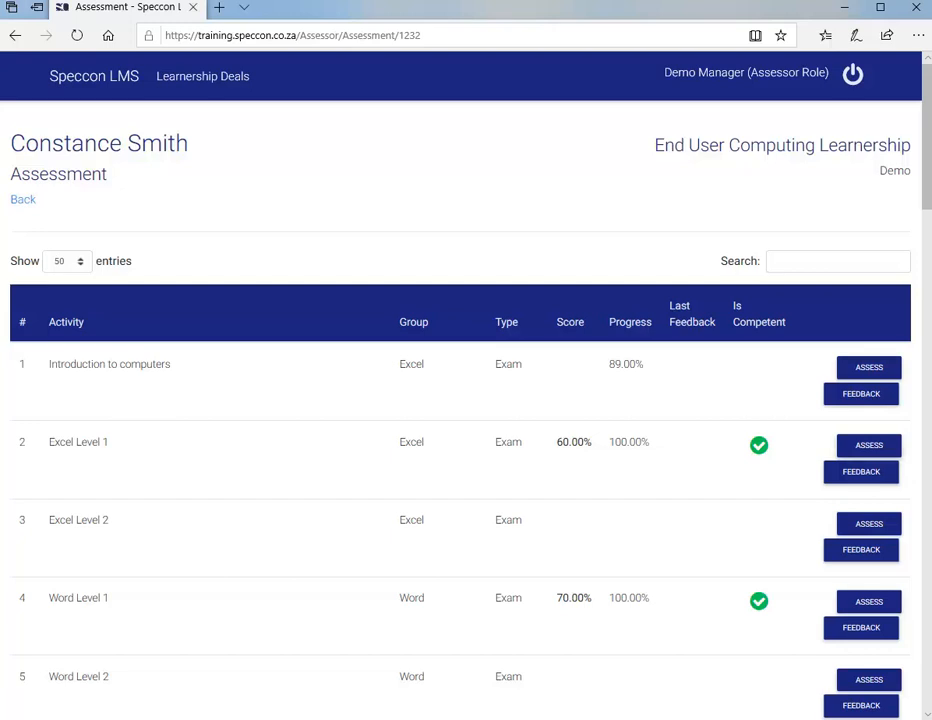
click(23, 199)
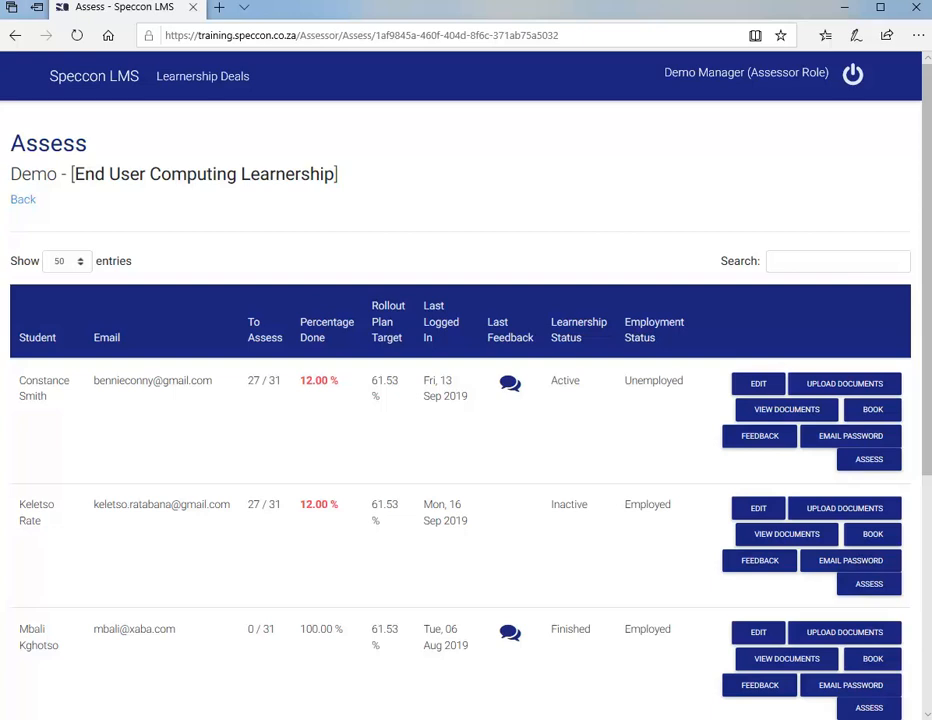
- Change to the Manager role and examine the main dashboard's progress report across all learners
click(740, 73)
click(490, 211)
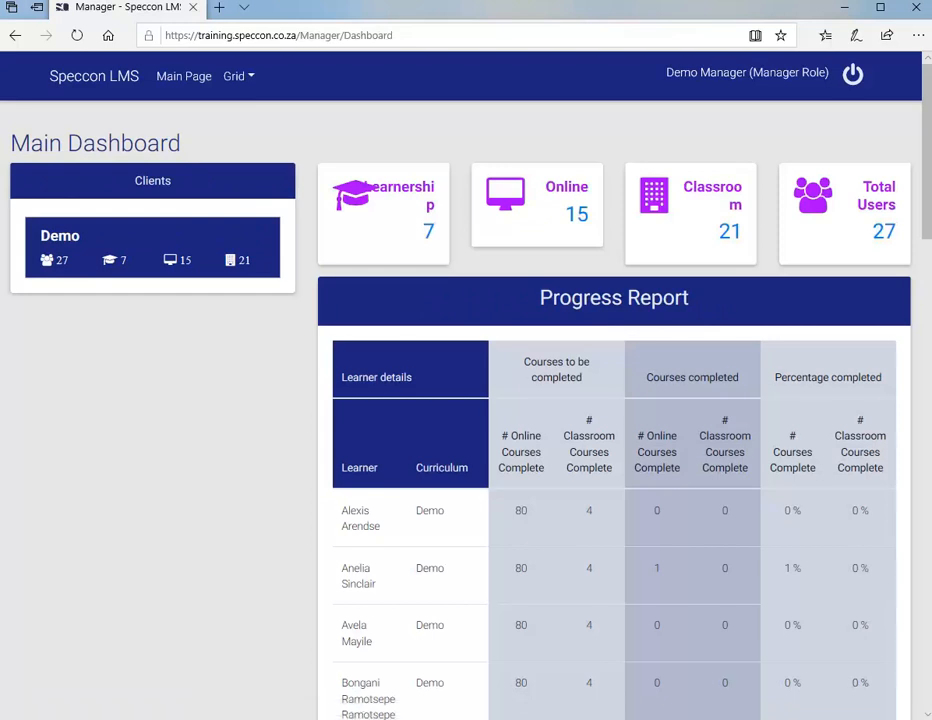
scroll(614, 420, down, 3)
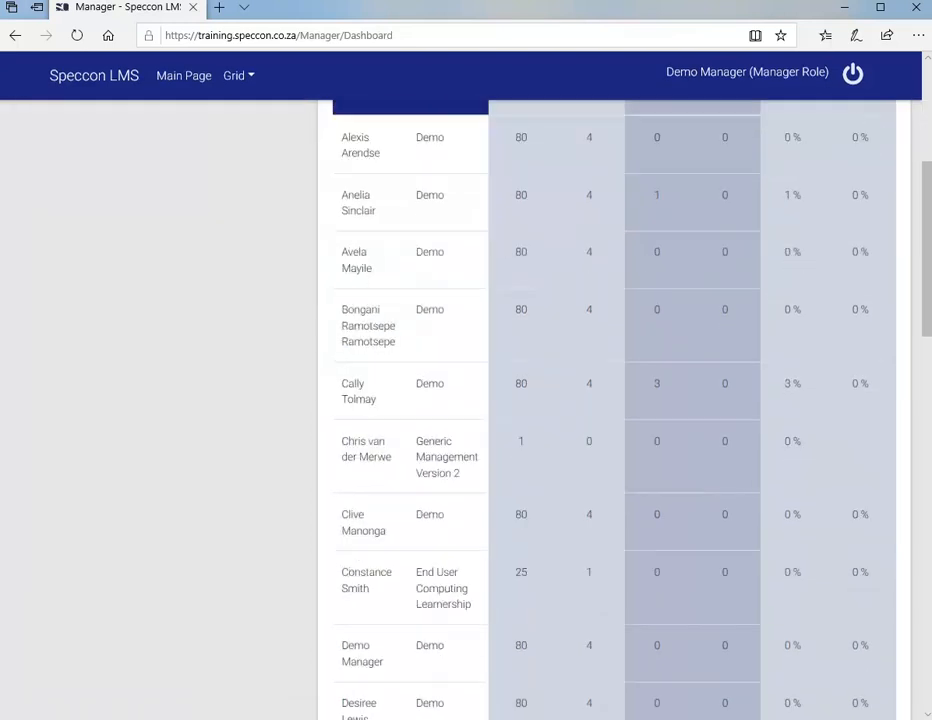
scroll(614, 420, down, 4)
scroll(614, 420, down, 1)
scroll(614, 420, up, 1)
scroll(614, 420, down, 2)
scroll(460, 410, down, 10)
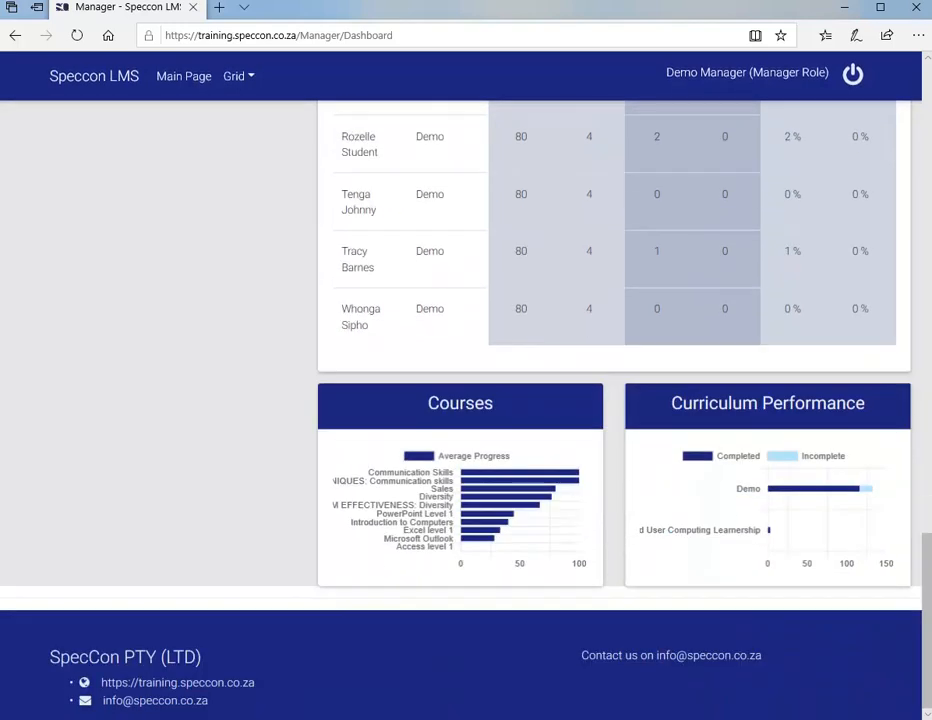
scroll(614, 420, up, 2)
scroll(614, 420, up, 10)
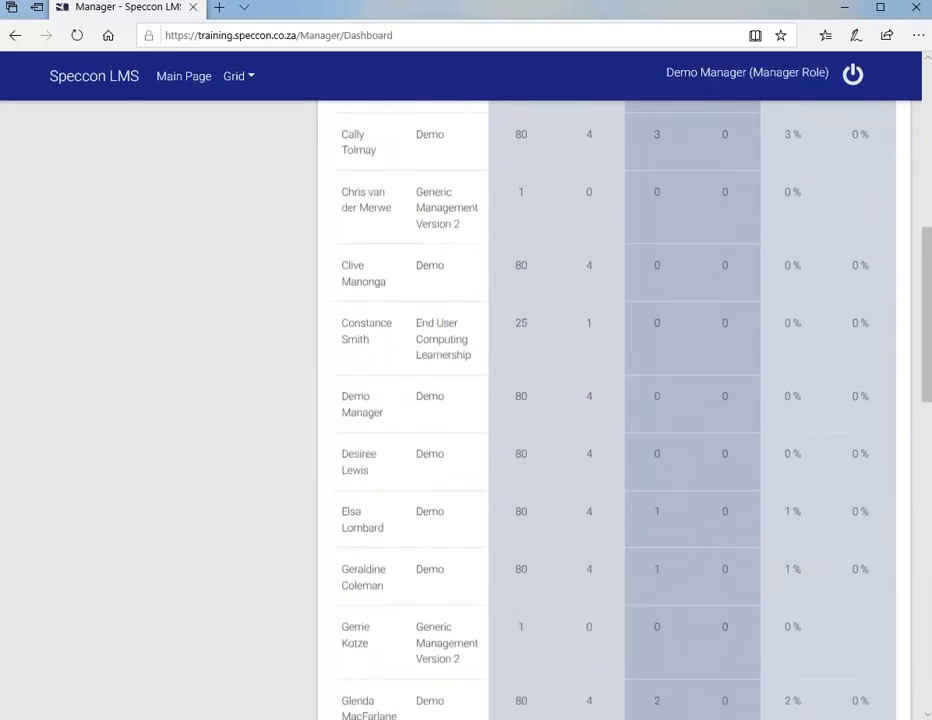
scroll(614, 420, down, 1)
scroll(614, 420, up, 1)
scroll(614, 420, up, 5)
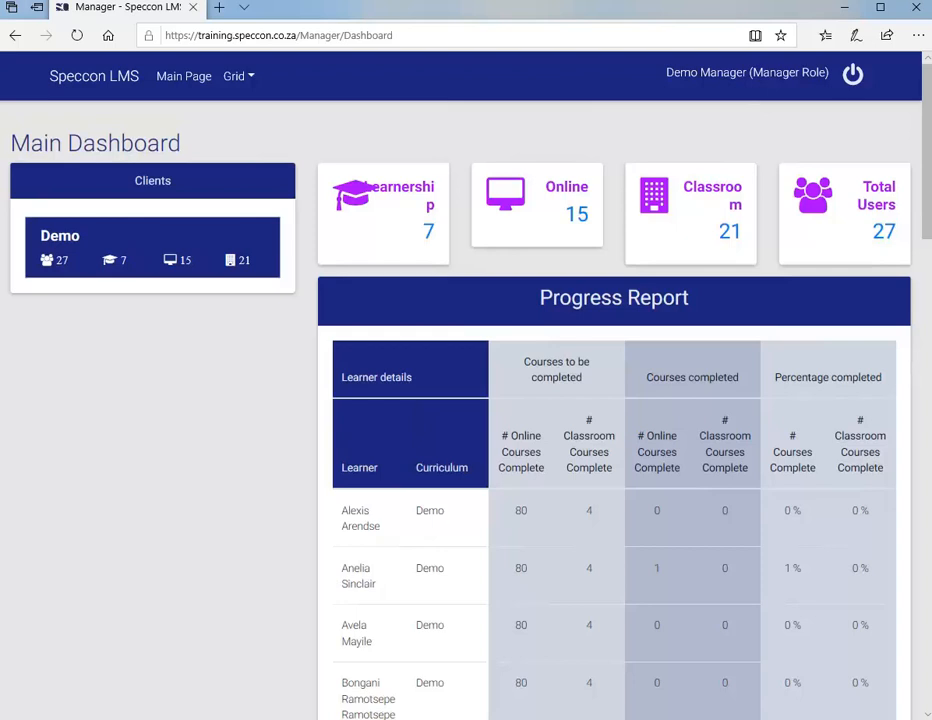
- Look at the Courses and Curriculum Performance charts below the progress report
scroll(400, 420, down, 20)
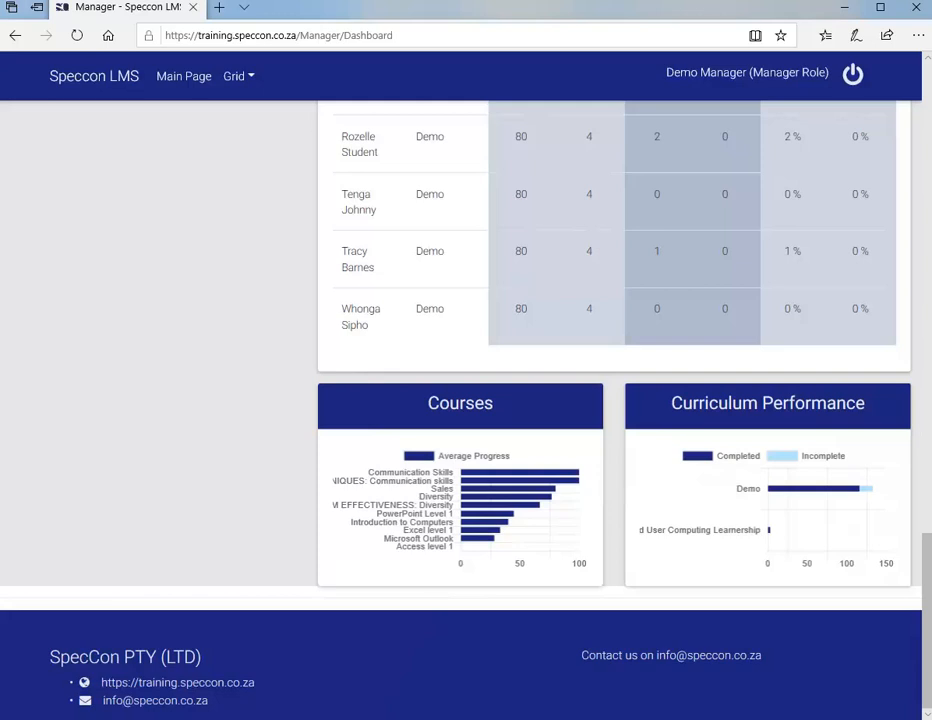
scroll(466, 400, up, 15)
scroll(466, 400, up, 4)
- Open the manager's learnerships overview and review the linked learnerships and the delegates on them
click(428, 231)
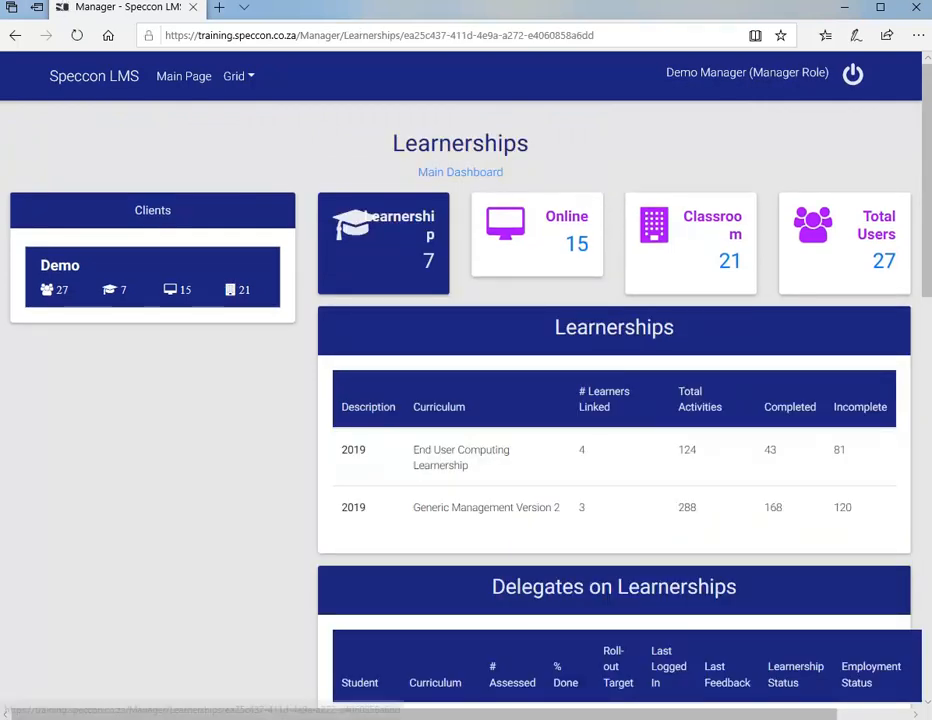
scroll(614, 400, down, 3)
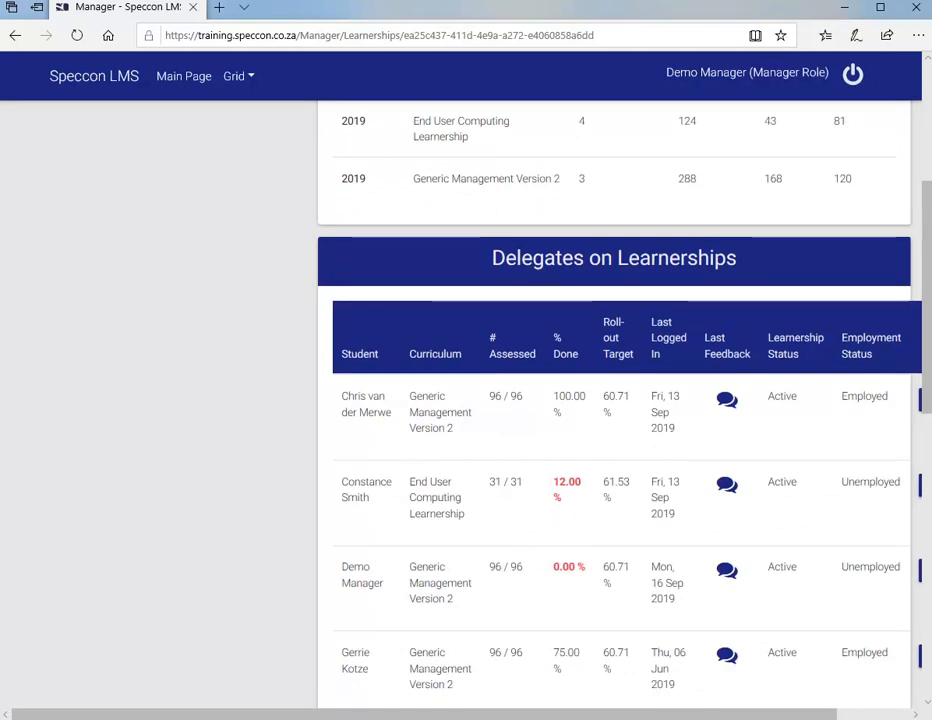
scroll(614, 400, up, 3)
- Open the classroom training overview and review delegate attendance and scores for the Health and Safety event of 20 Mar 2019
click(691, 243)
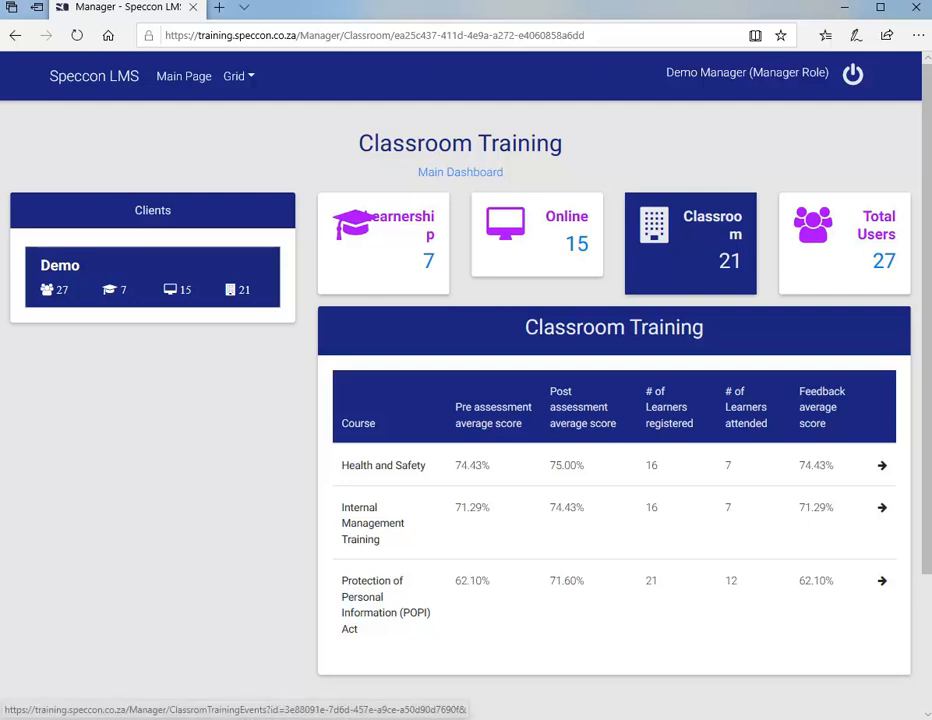
click(882, 465)
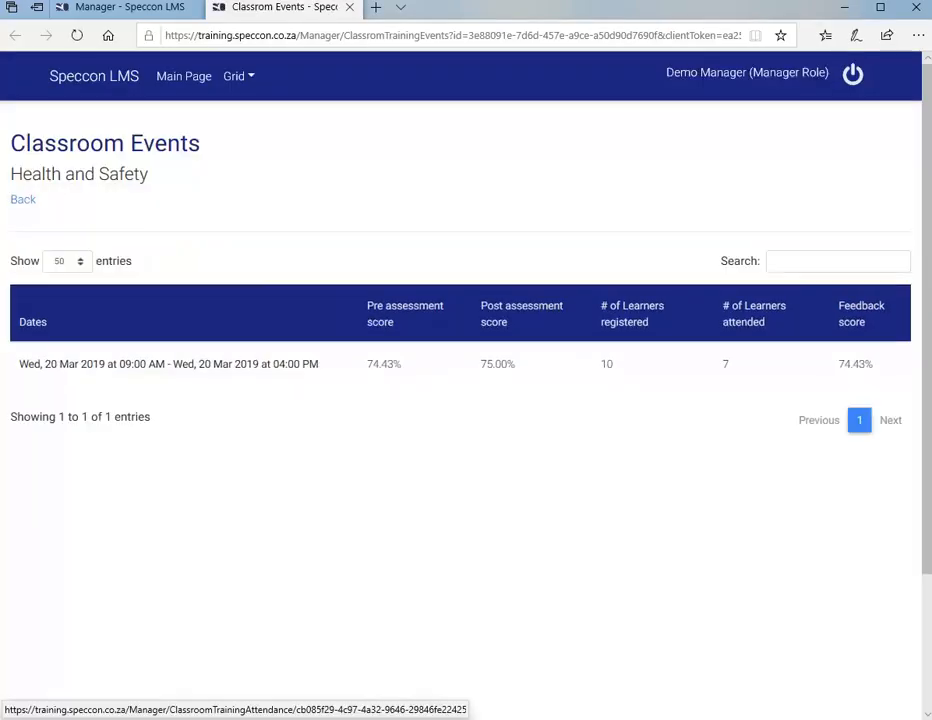
click(168, 364)
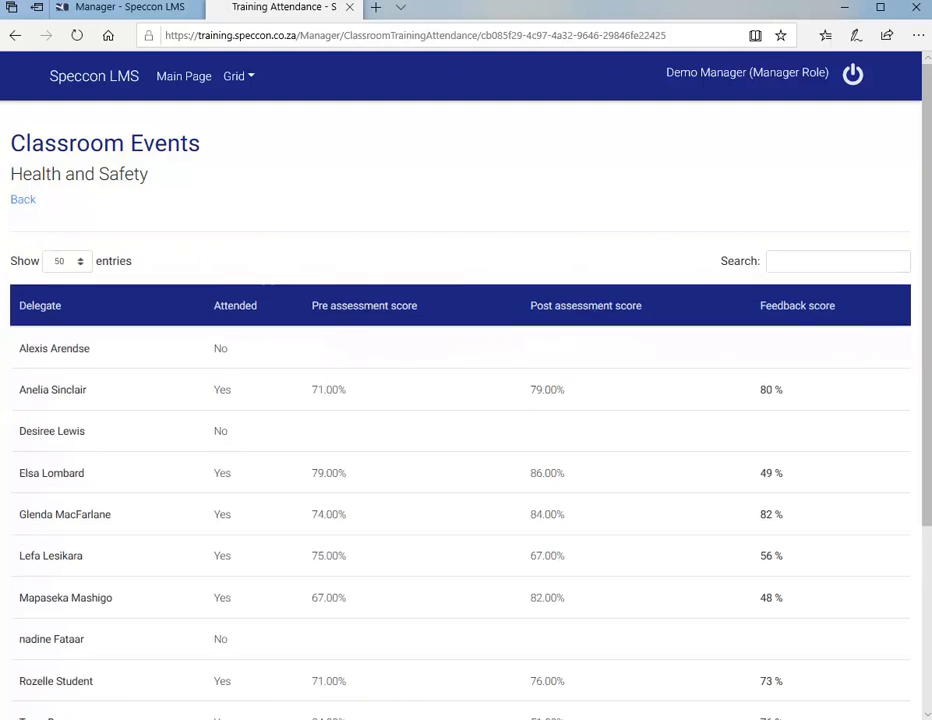
scroll(144, 185, down, 3)
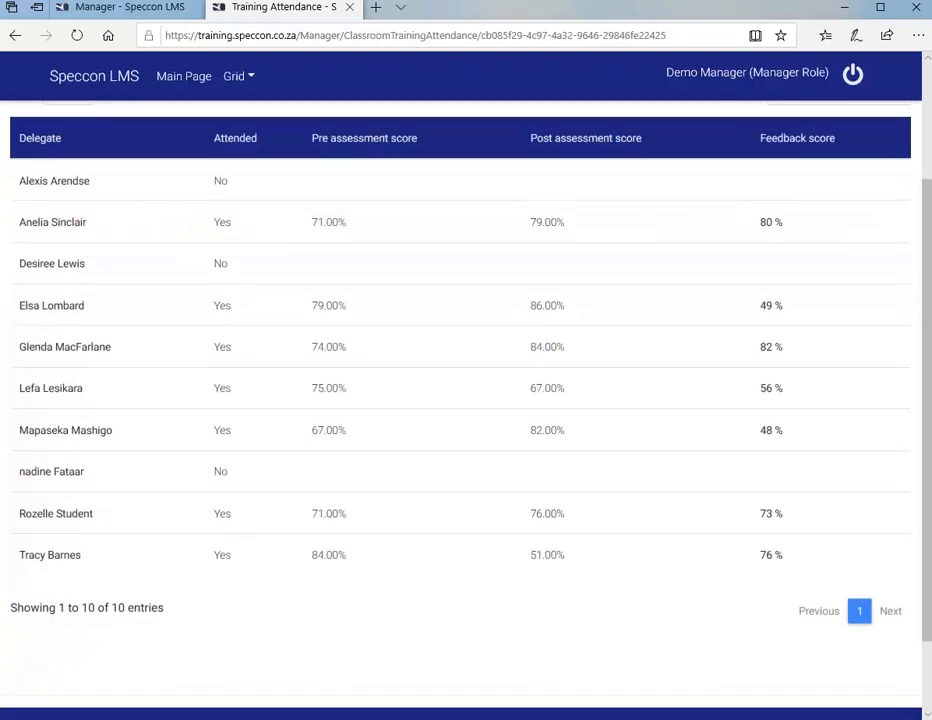
scroll(460, 400, up, 3)
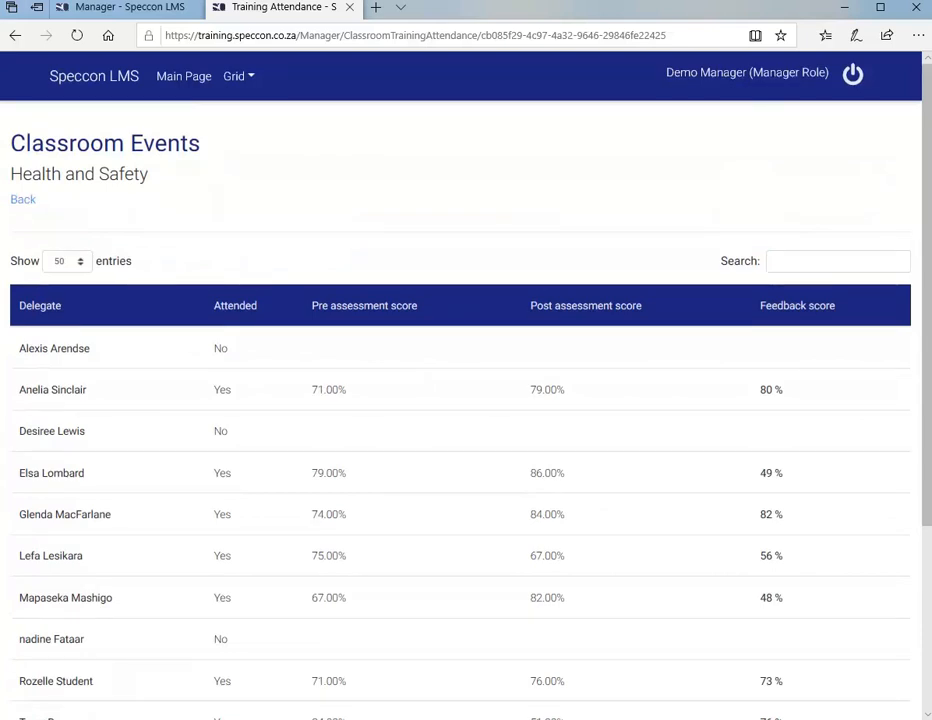
- Return to the main dashboard, view the full learner list from the total users figure, then close that list
click(22, 199)
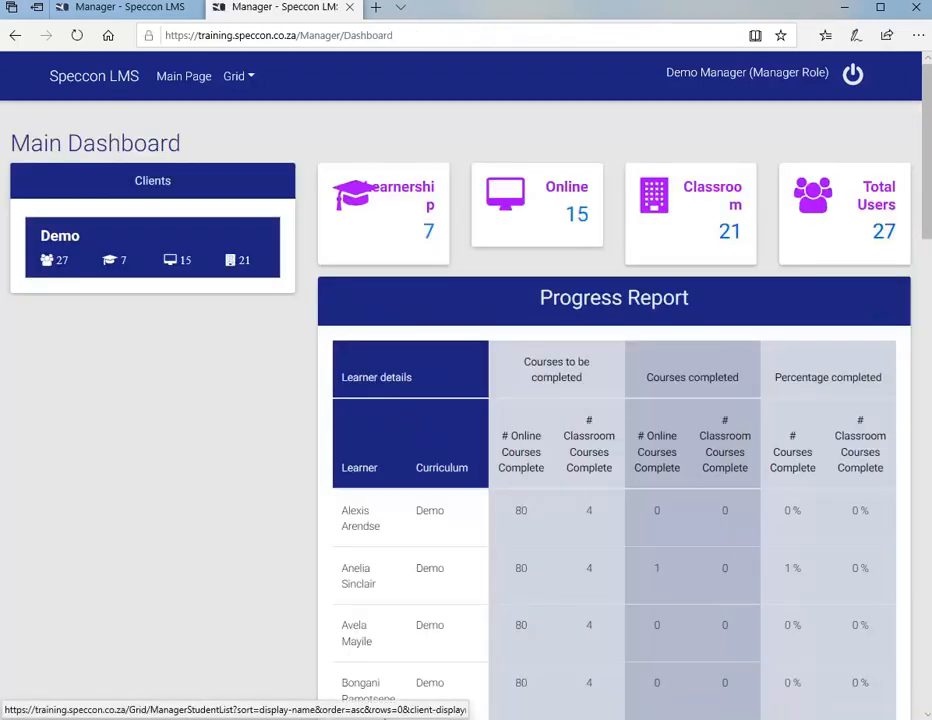
click(884, 231)
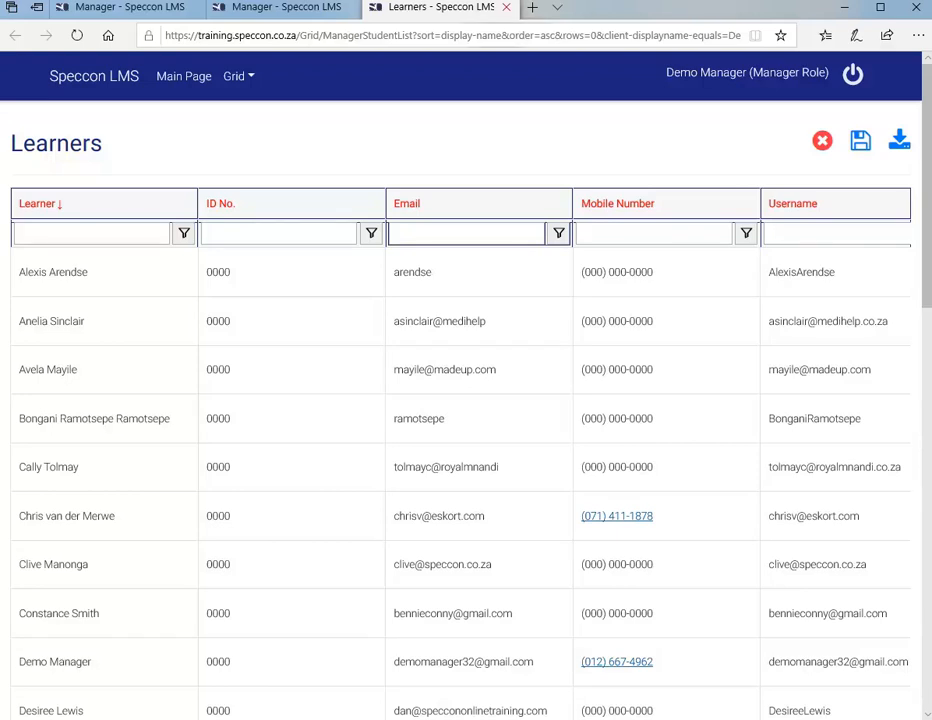
key(ctrl+w)
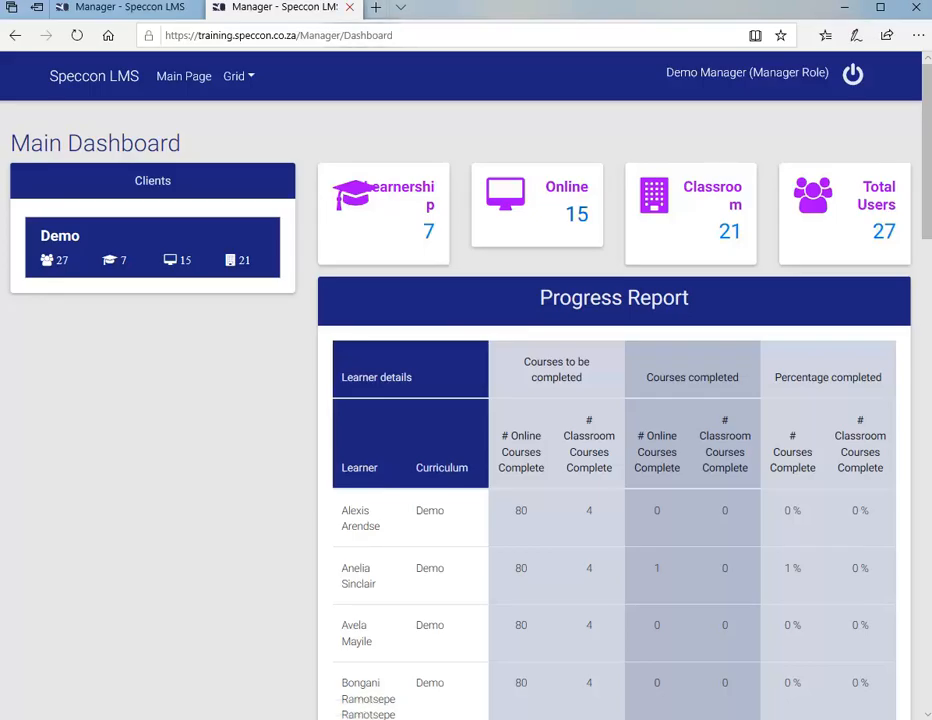